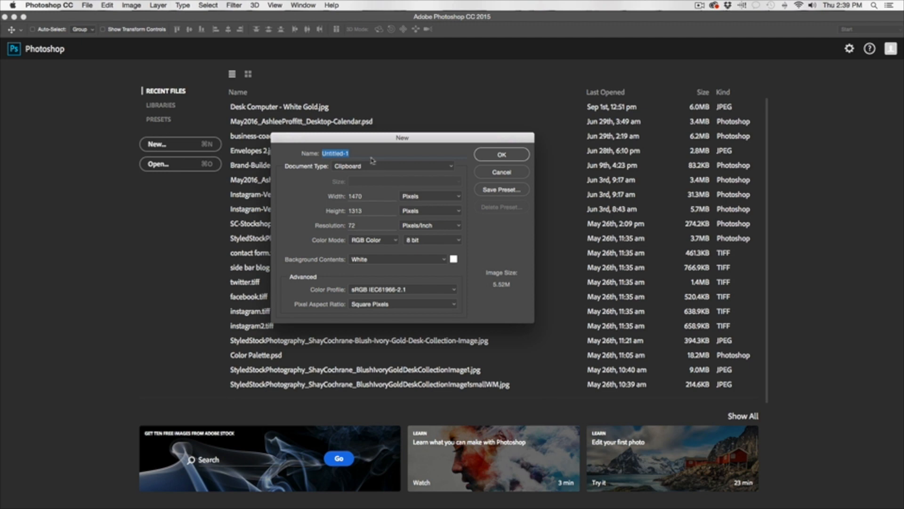
Create a new document named Blog at 1100 × 300 pixels, correcting the height from 500 to 300.
type("Blog")
double_click(366, 197)
type("1100")
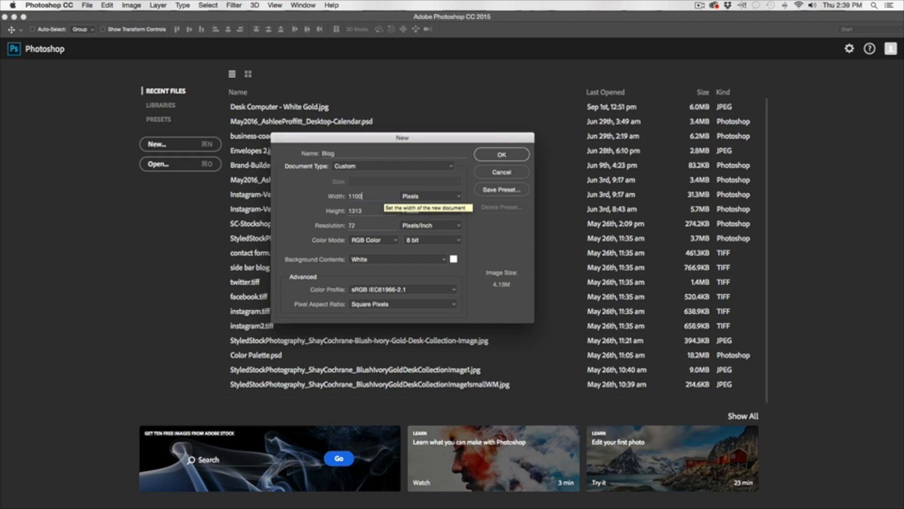
key("Tab")
type("500")
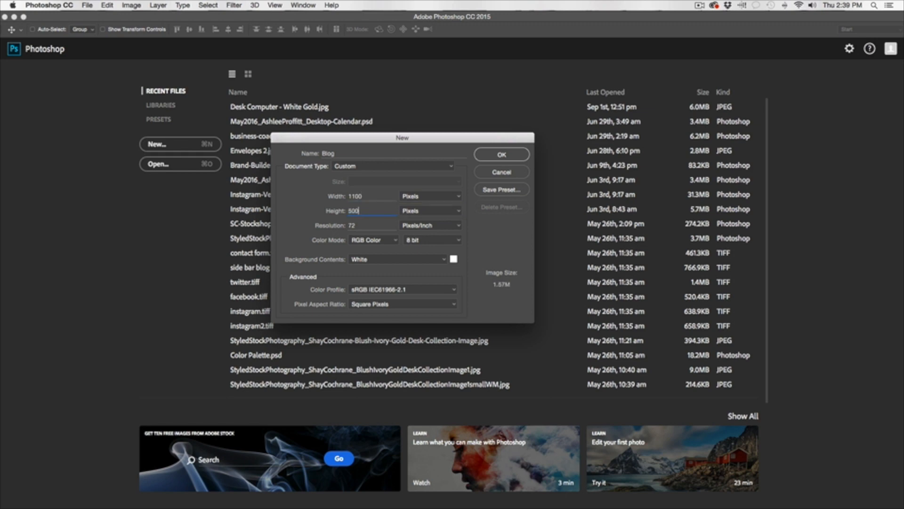
key("BackSpace")
key("BackSpace")
key("BackSpace")
type("300")
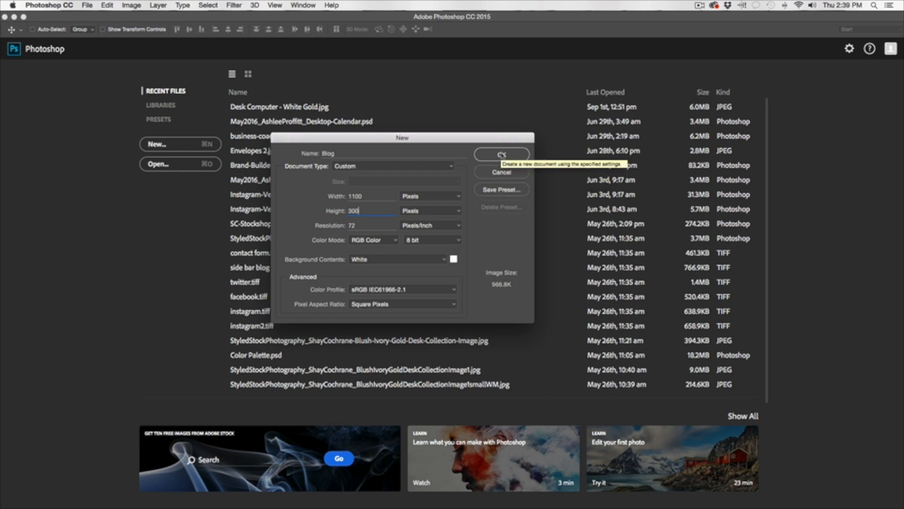
left_click(503, 155)
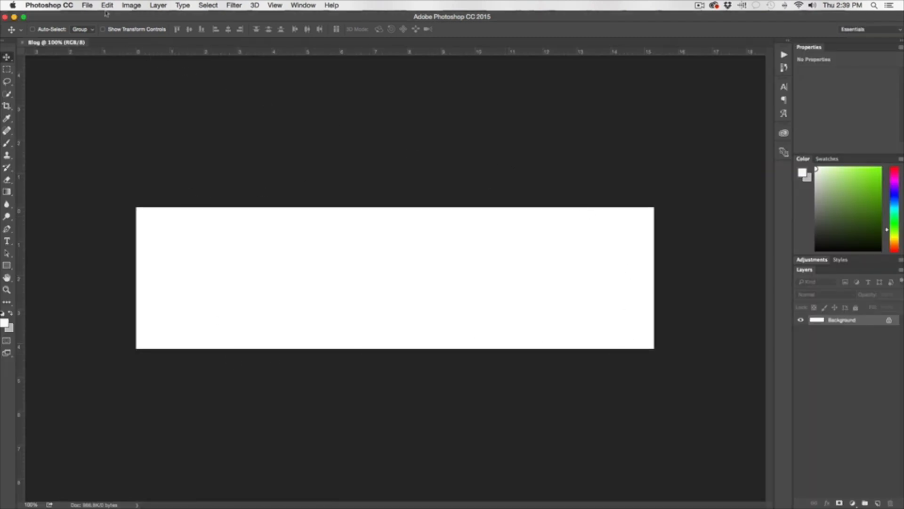
Create a 270 × 270 px document named Sidebar.
left_click(87, 5)
left_click(94, 16)
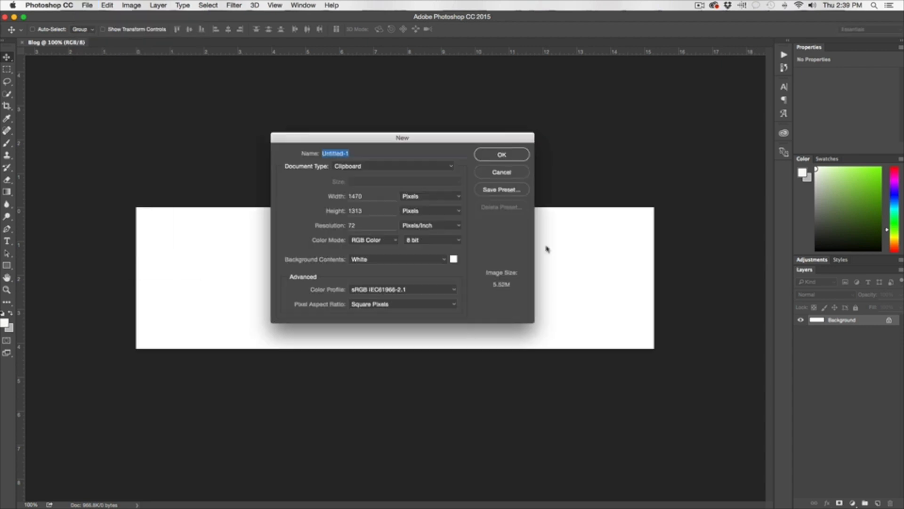
left_click(368, 196)
type("270")
key("Tab")
type("27")
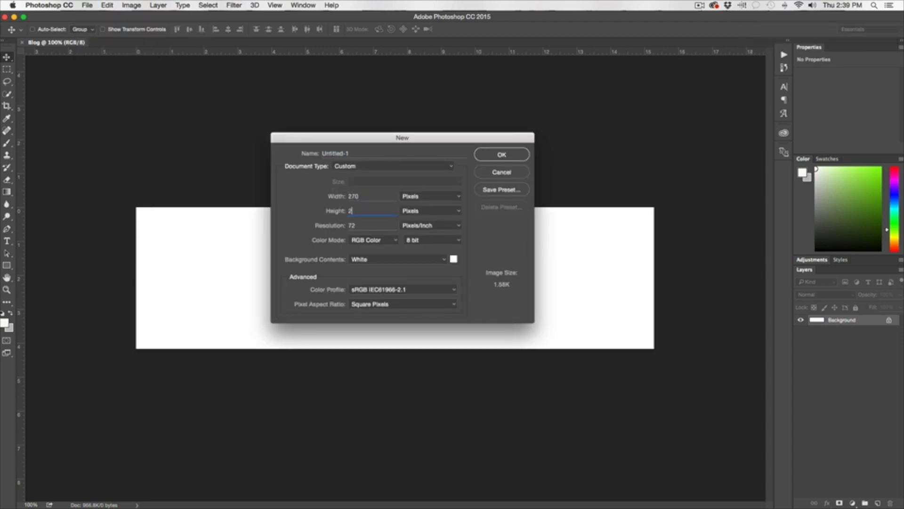
type("0")
triple_click(351, 153)
type("Sidebar")
left_click(500, 157)
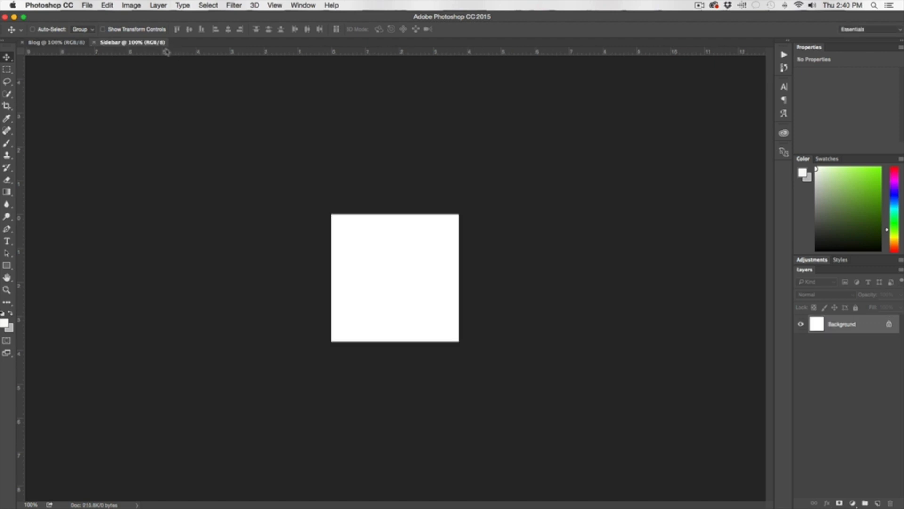
Set up another new document at 1000 × 1000 px named Instagram.
left_click(88, 5)
left_click(97, 15)
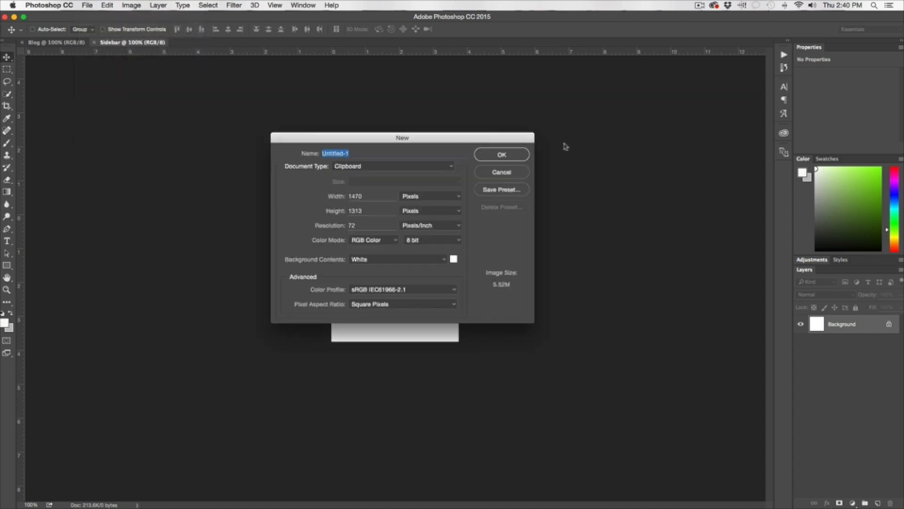
key("Tab")
type("1000")
key("Tab")
type("1000")
key("shift+Tab")
key("shift+Tab")
type("Instagram")
Create the Instagram document and tile all three documents with Window > Arrange > 3-up Vertical.
left_click(502, 155)
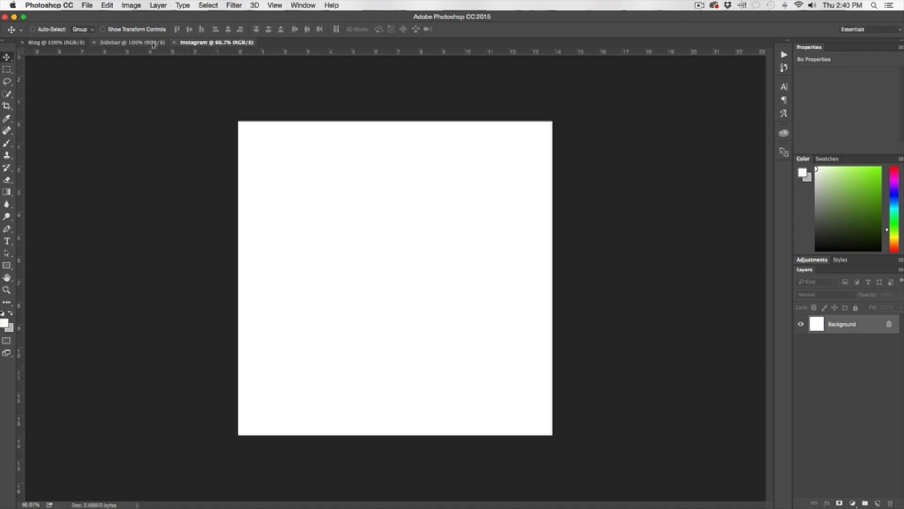
left_click(303, 6)
left_click(302, 6)
left_click(302, 6)
mouse_move(331, 19)
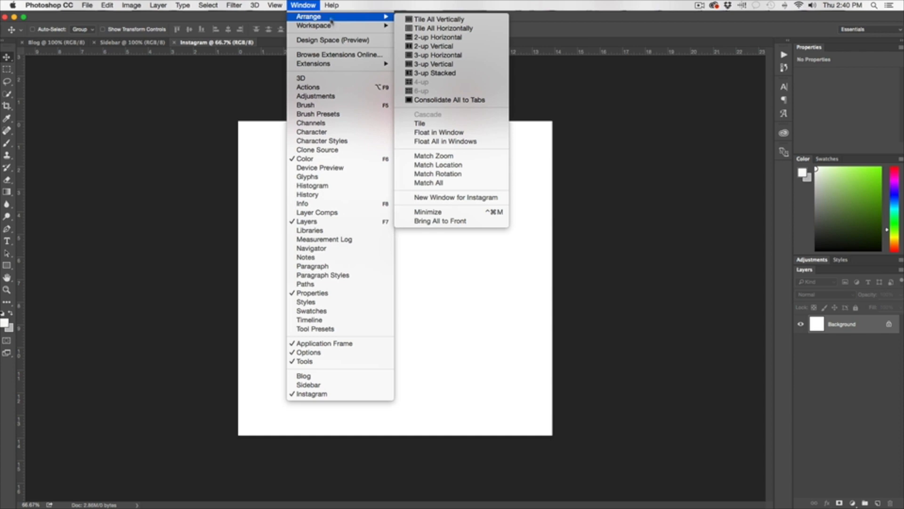
left_click(431, 64)
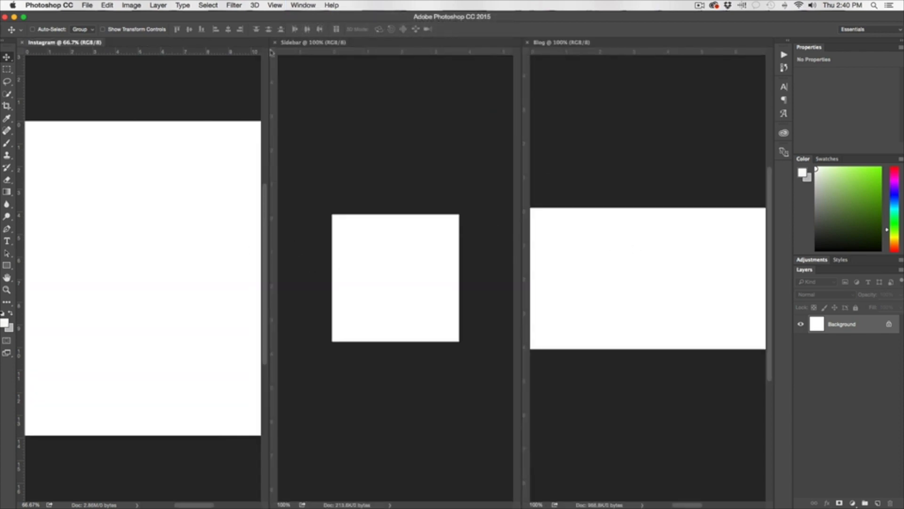
Drag the Sidebar and Blog tabs back into a shared tab group.
left_click(285, 43)
left_click_drag(285, 43, 207, 45)
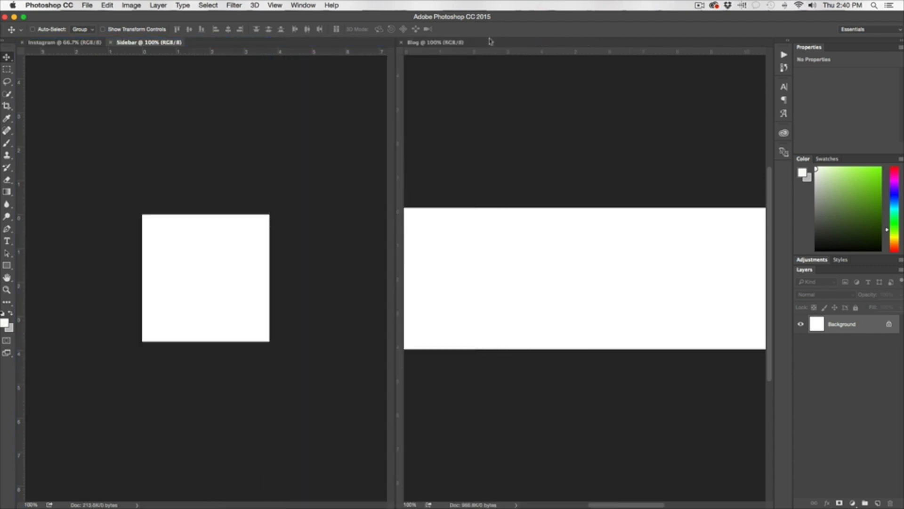
left_click_drag(492, 43, 172, 68)
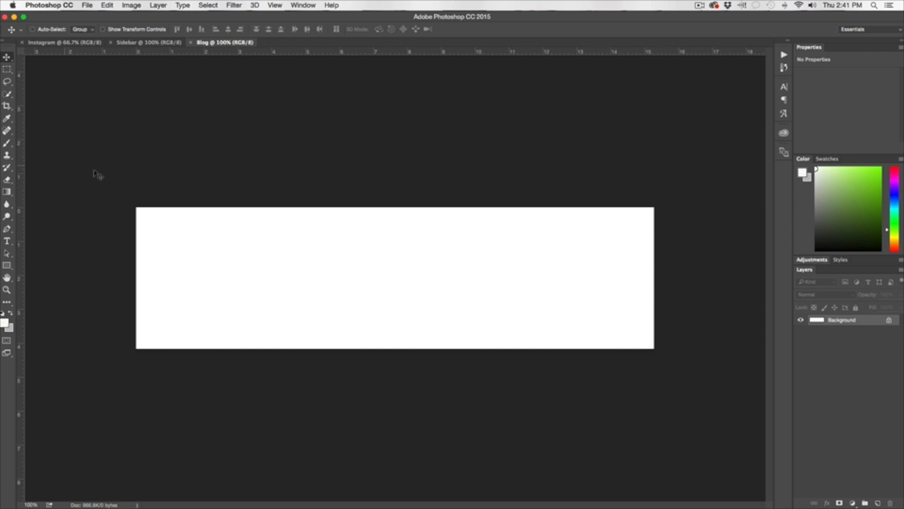
Place the lipstick JPEG embedded in Blog, scaled to span the width with lipsticks along the top.
left_click(88, 5)
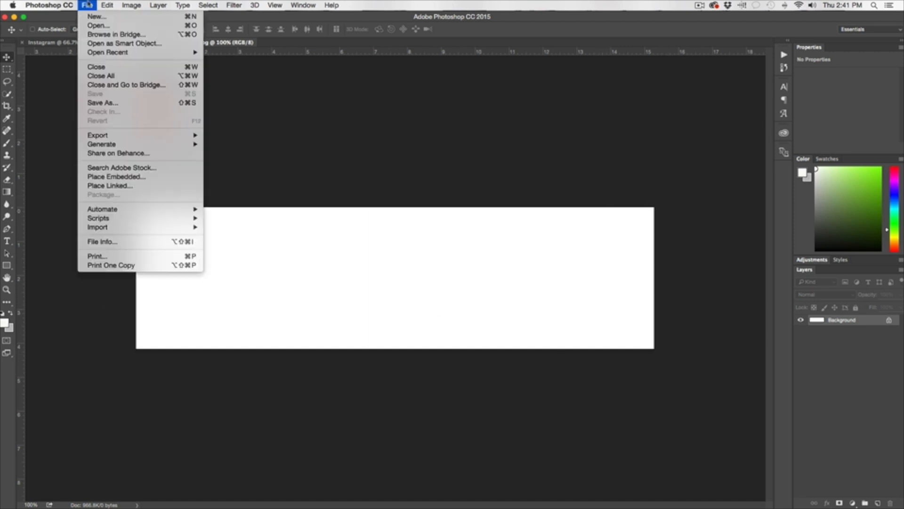
left_click(125, 177)
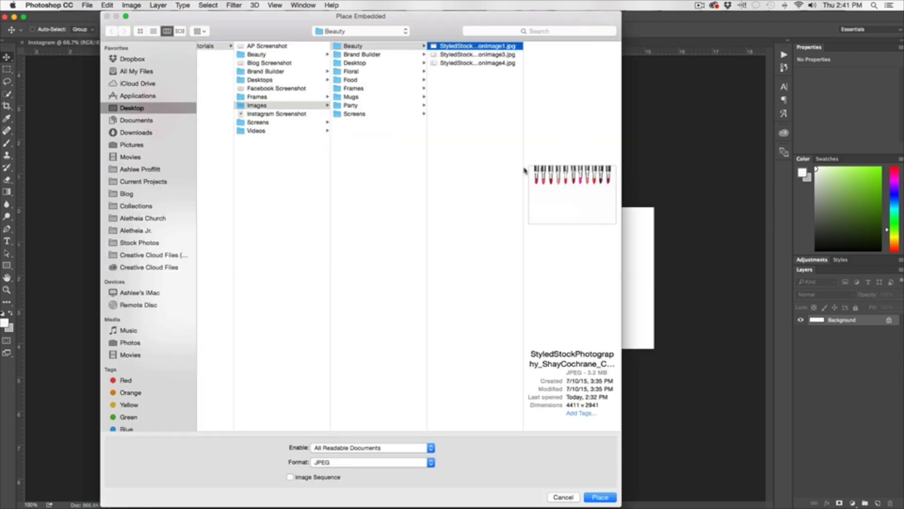
left_click(592, 496)
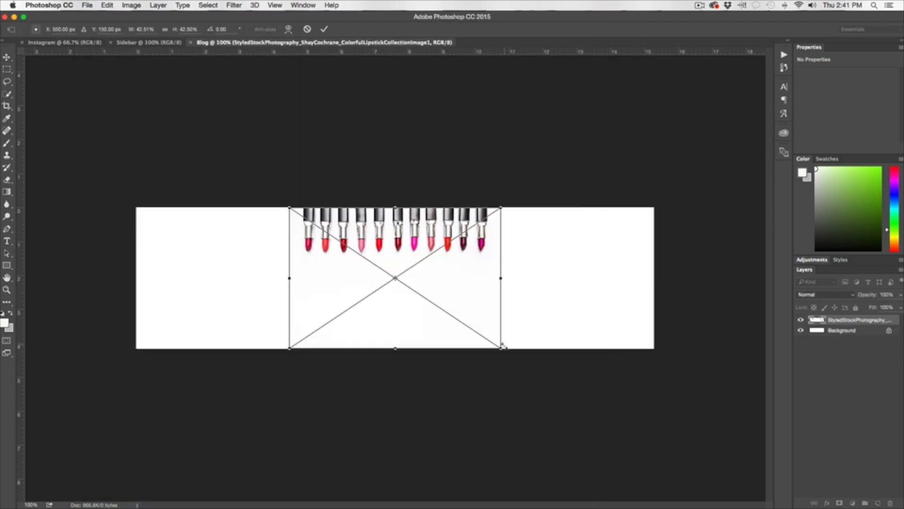
left_click_drag(501, 348, 662, 468)
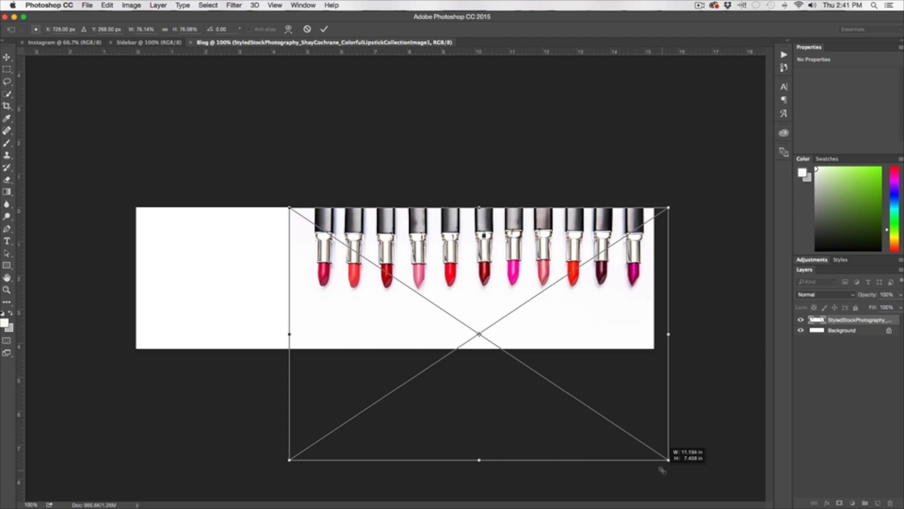
left_click_drag(294, 215, 125, 215)
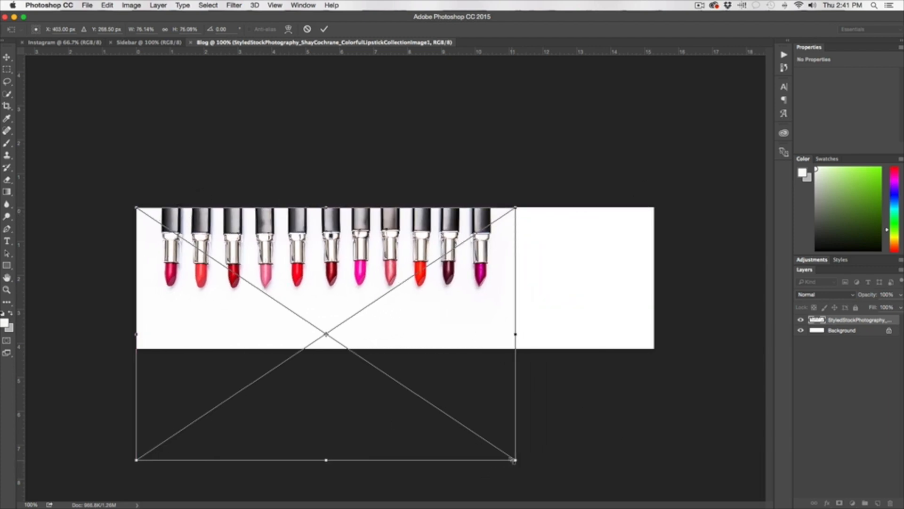
left_click_drag(507, 466, 682, 508)
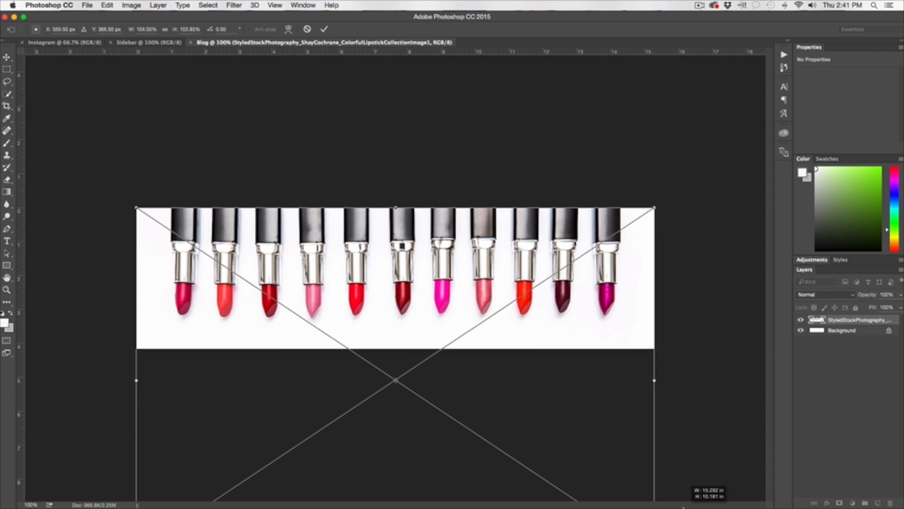
left_click_drag(400, 304, 440, 281)
key("Return")
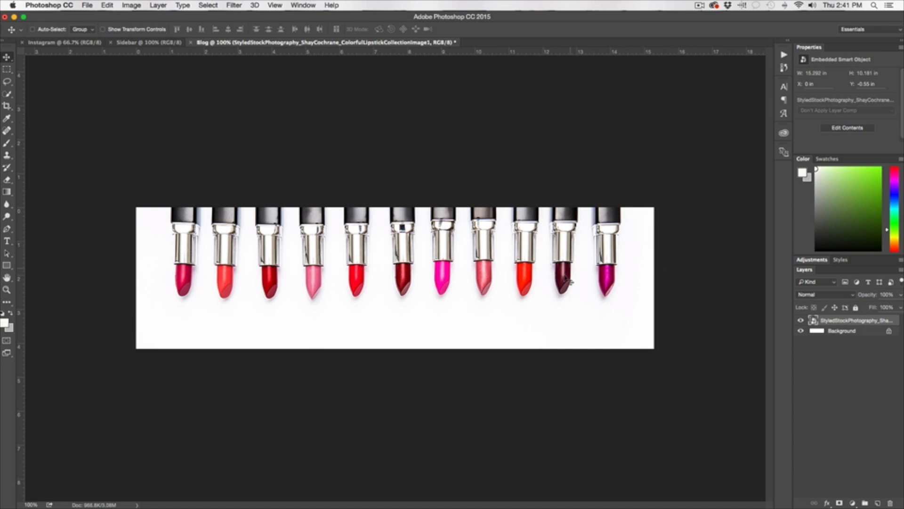
left_click_drag(500, 246, 502, 307)
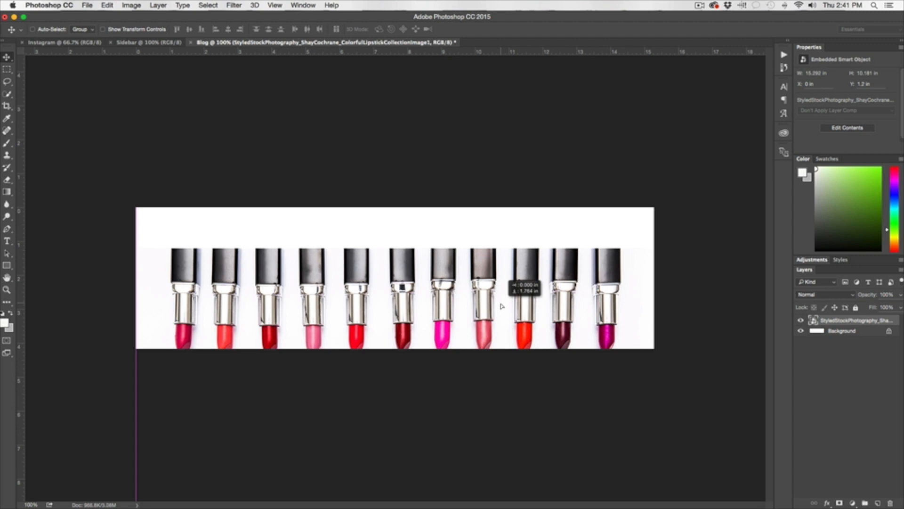
left_click_drag(445, 313, 446, 251)
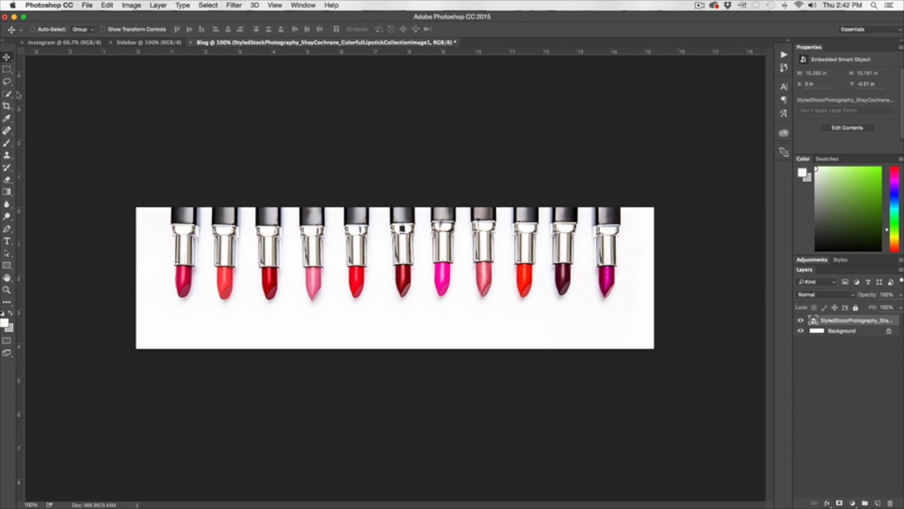
Place Logo-01.png from Current Projects into the header, halved in size at the bottom centre.
left_click(88, 6)
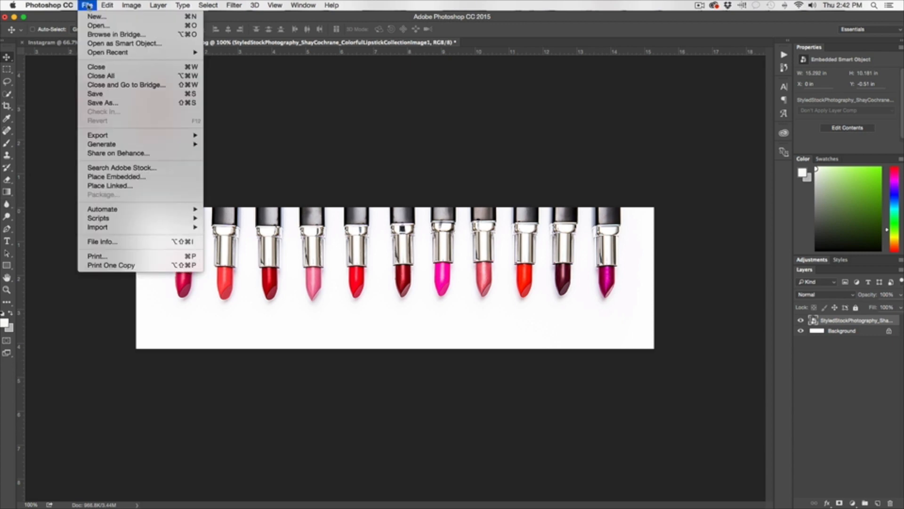
left_click(116, 176)
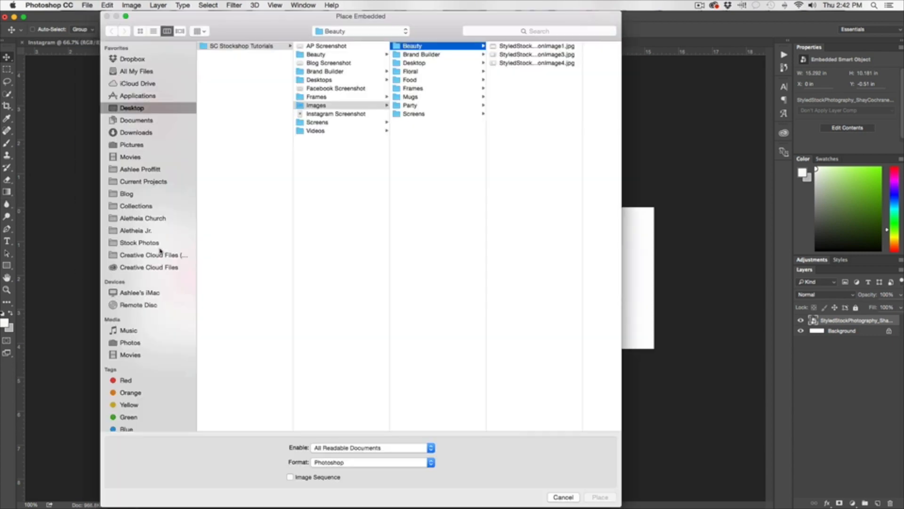
left_click(153, 182)
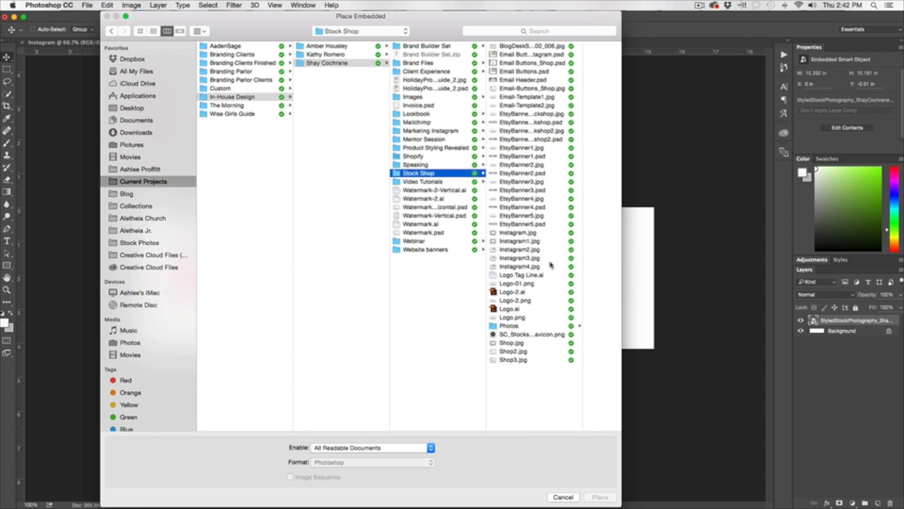
left_click(534, 283)
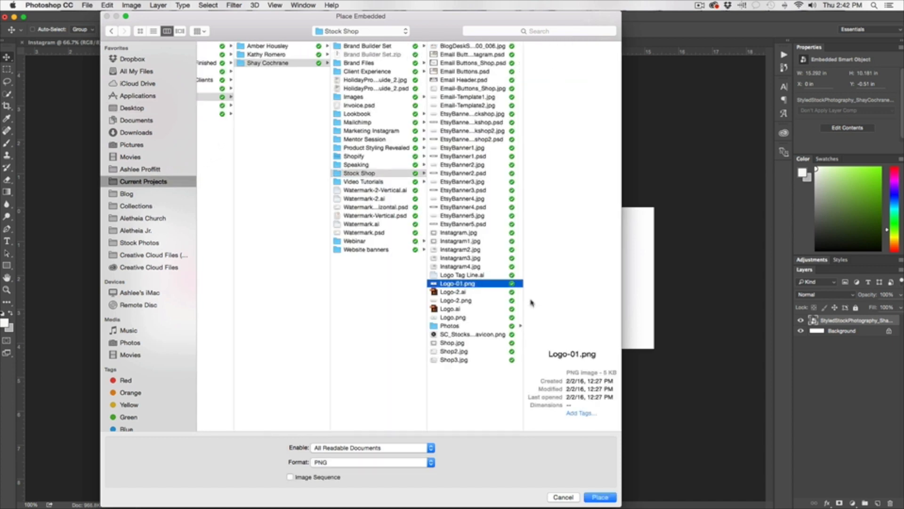
left_click(596, 498)
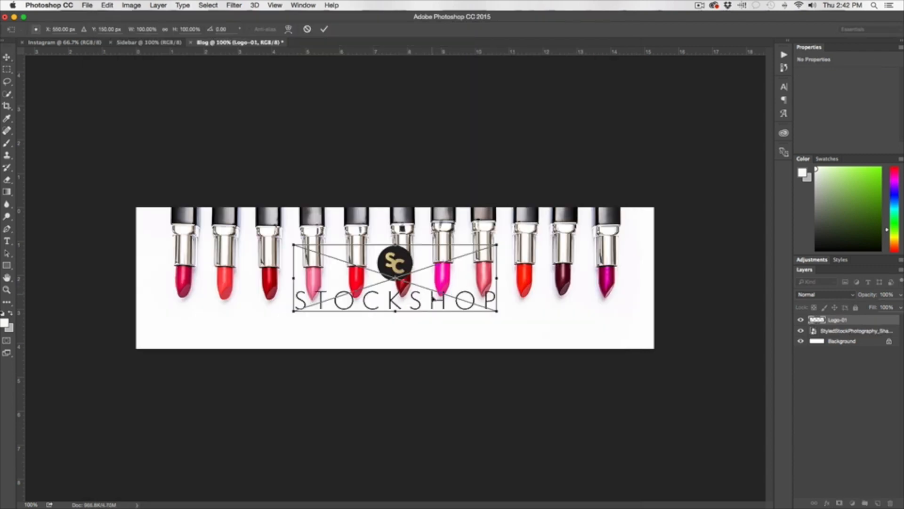
left_click_drag(434, 299, 443, 328)
left_click_drag(506, 273, 424, 333)
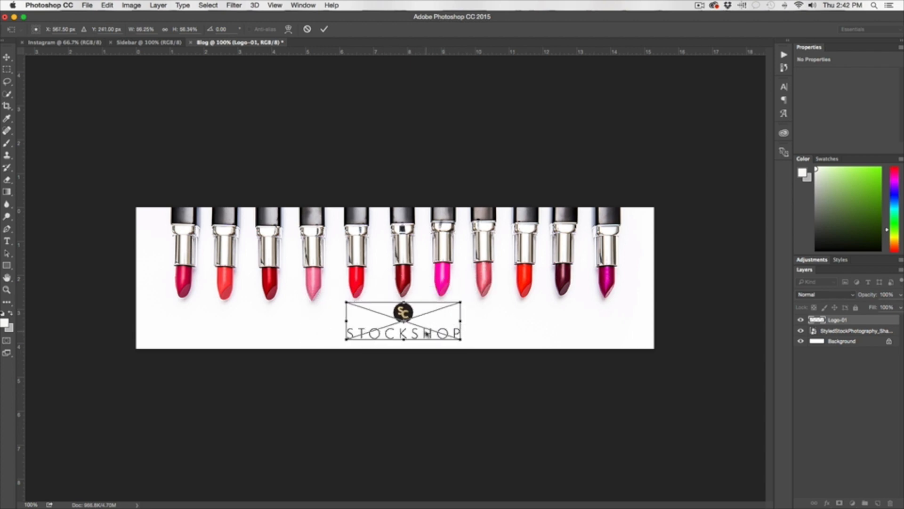
key("Return")
Nudge the logo left and resize it to about 2.5 in wide, discarding a trial side squash.
left_click(93, 7)
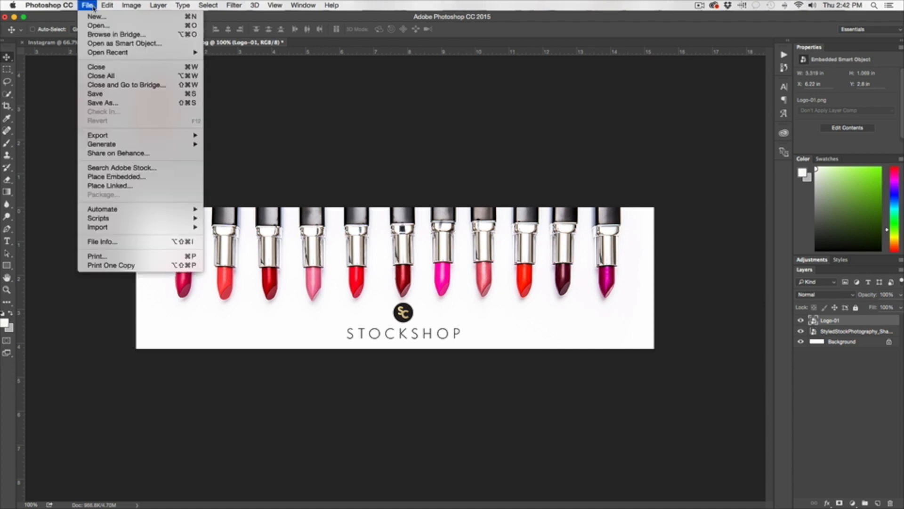
left_click(113, 177)
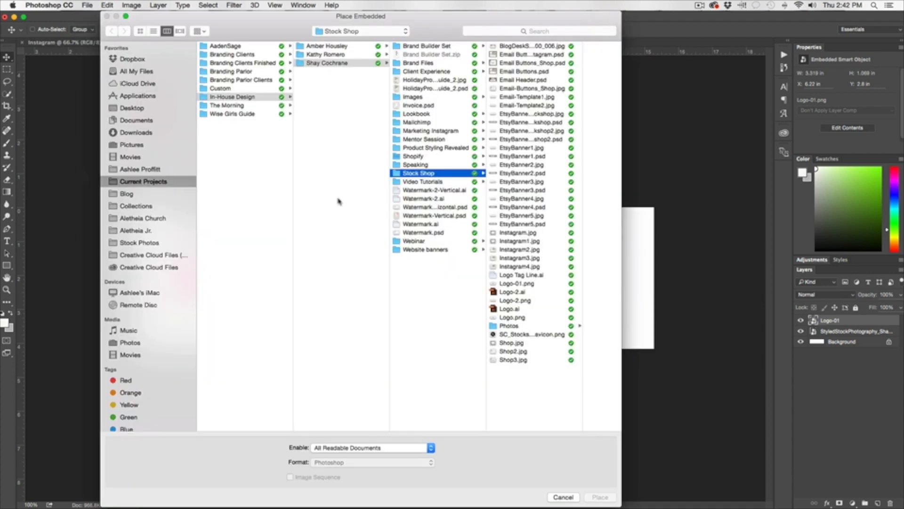
left_click(571, 498)
left_click_drag(419, 335, 413, 336)
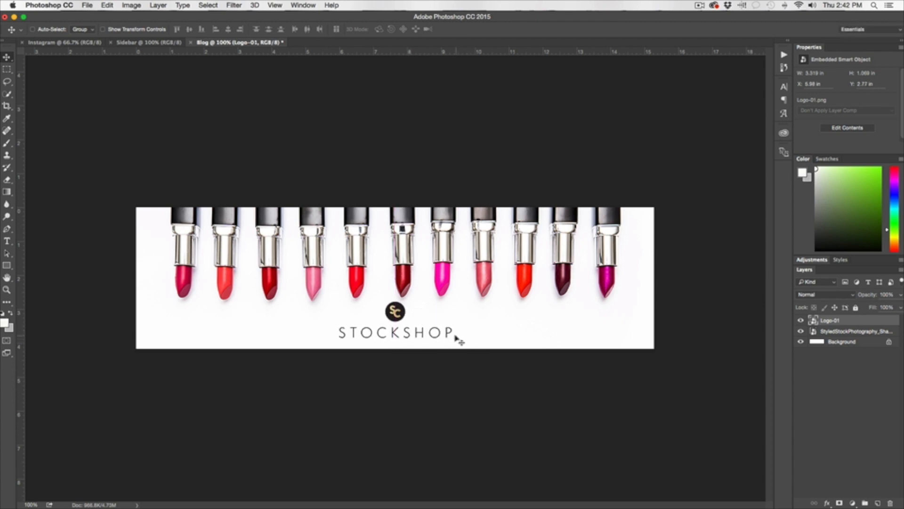
key("ctrl+t")
mouse_move(468, 338)
left_mouse_down()
mouse_move(437, 331)
mouse_move(463, 342)
left_mouse_up()
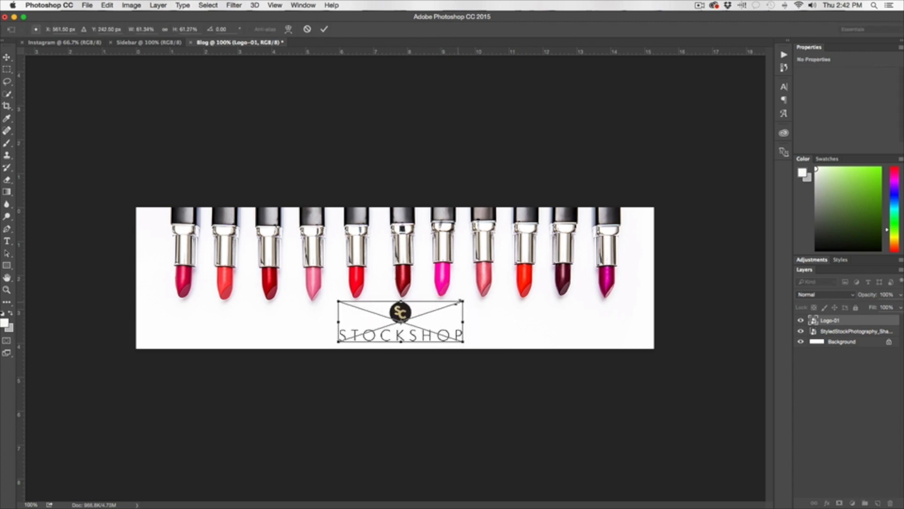
key("Return")
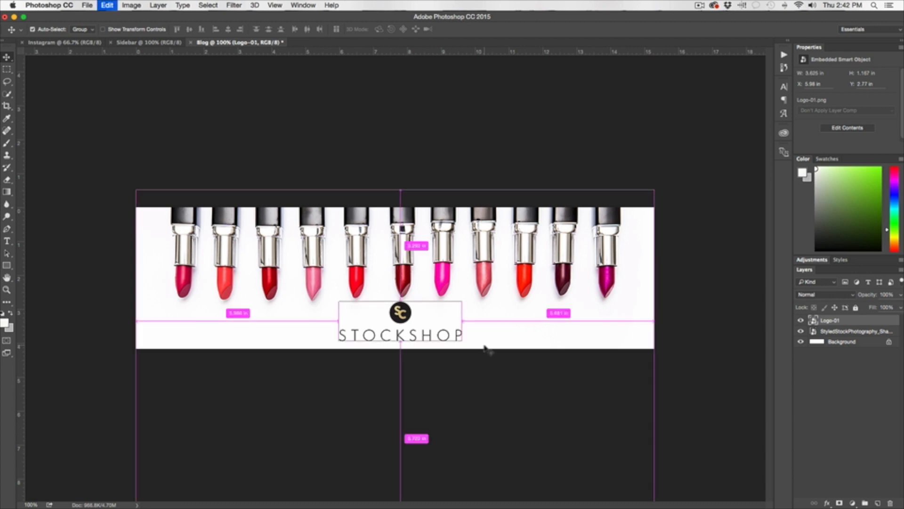
key("ctrl+t")
left_click_drag(464, 321, 404, 322)
key("Escape")
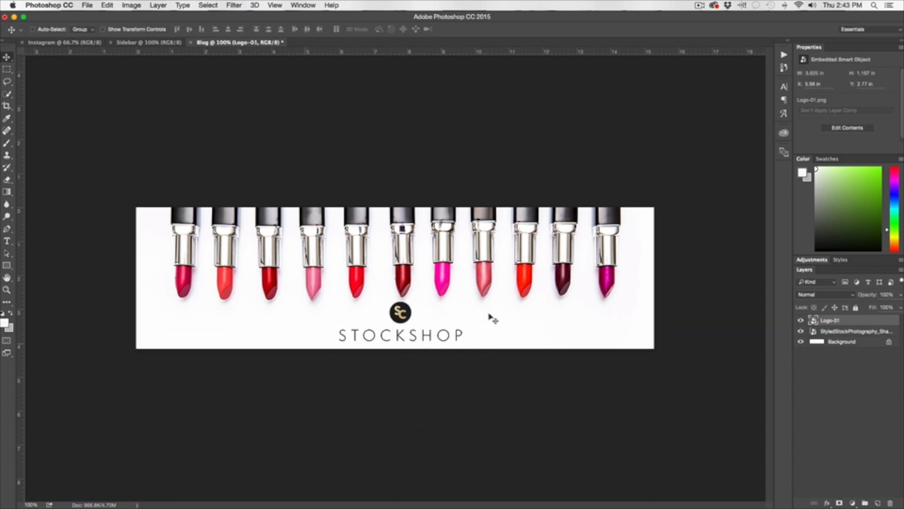
Move the lipstick photo up, shrink it slightly, and align it to the banner's left edge.
left_click(852, 331)
left_click_drag(511, 284, 510, 244)
key("ctrl+t")
left_click_drag(656, 490, 574, 394)
mouse_move(482, 231)
left_mouse_down()
mouse_move(468, 250)
mouse_move(461, 217)
mouse_move(495, 226)
left_mouse_up()
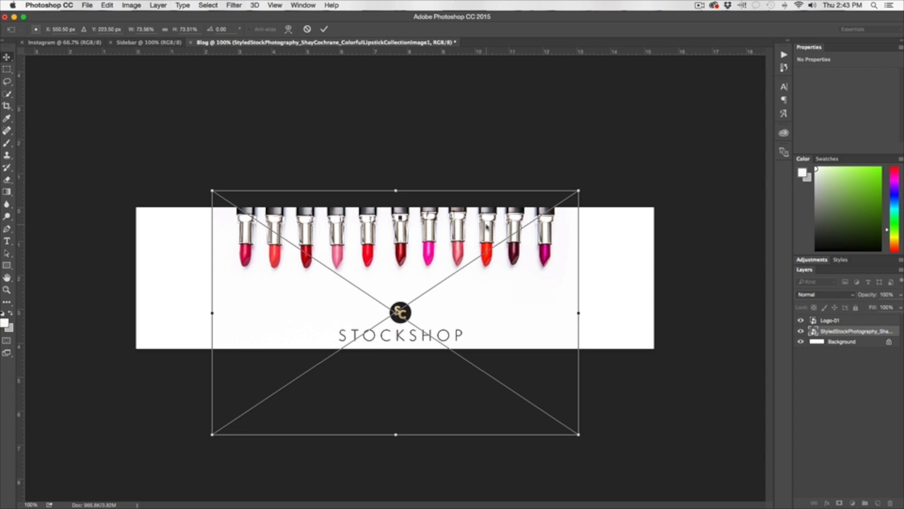
key("Return")
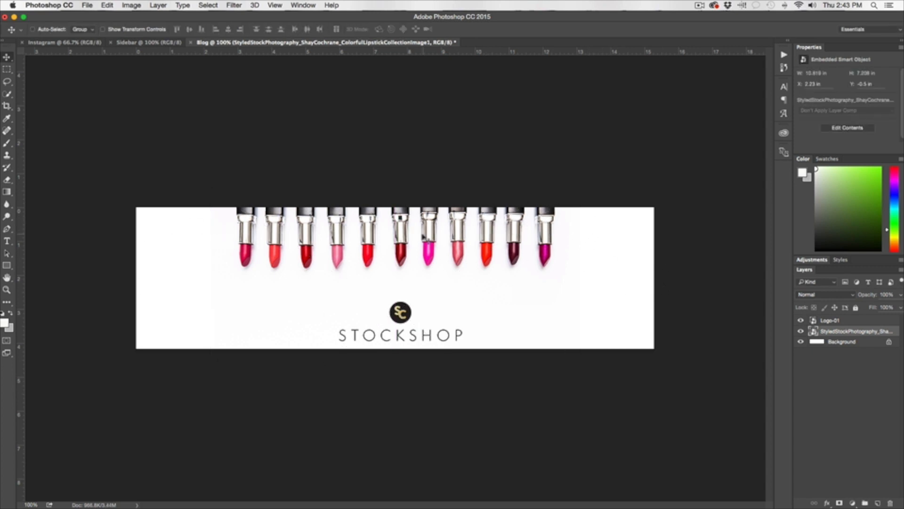
left_click_drag(423, 237, 333, 243)
Duplicate the lipstick layer, set the copy to Darken, and align both into one continuous row.
left_click_drag(848, 331, 869, 498)
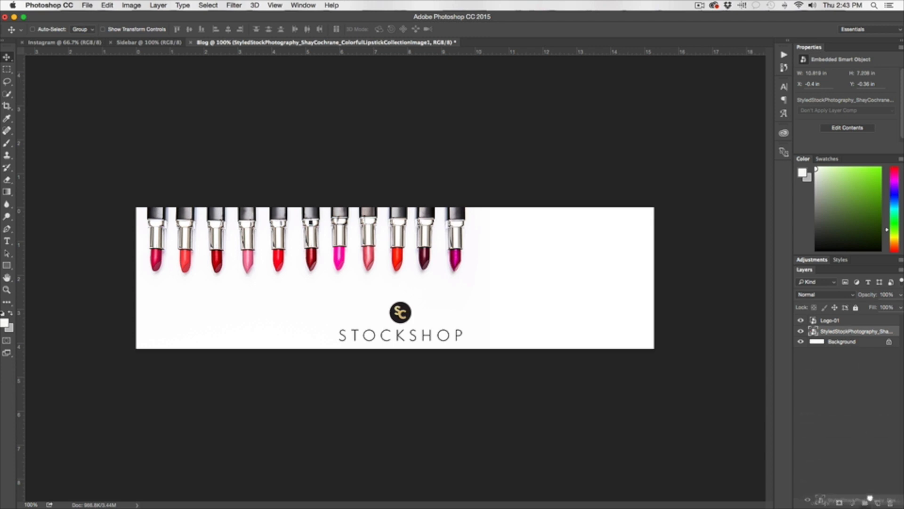
left_click_drag(870, 498, 878, 502)
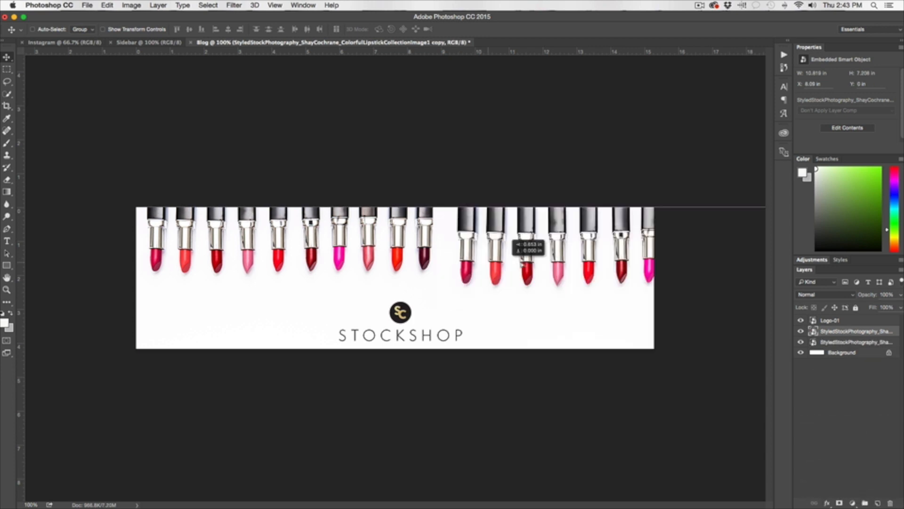
left_click_drag(506, 264, 515, 260)
left_click_drag(503, 259, 493, 255)
left_click(825, 295)
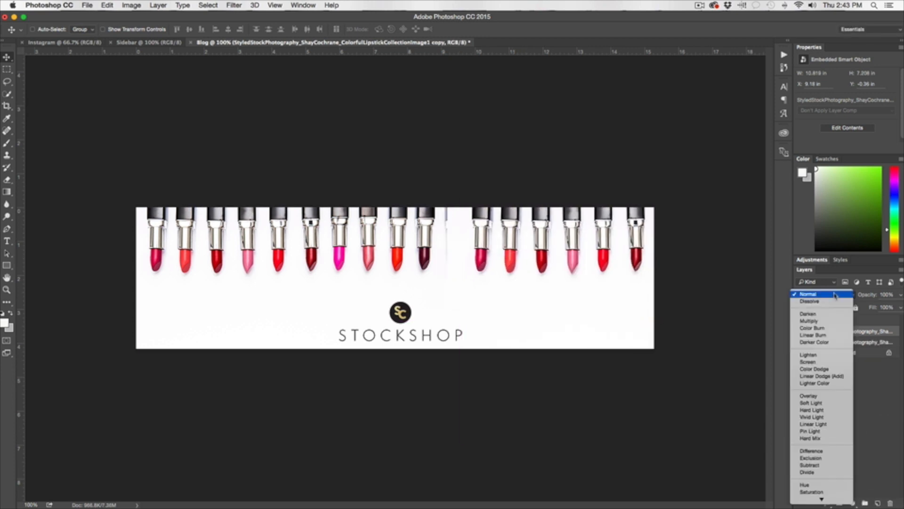
left_click(830, 313)
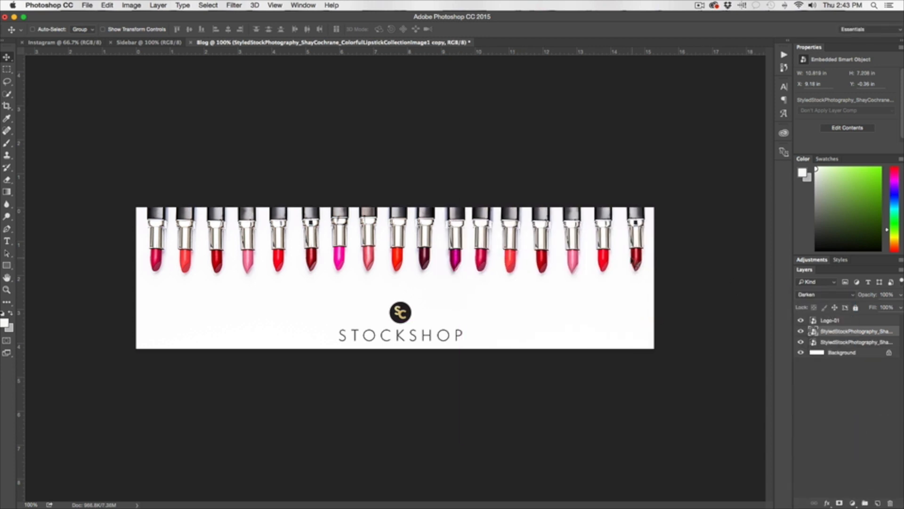
left_click_drag(585, 246, 563, 239)
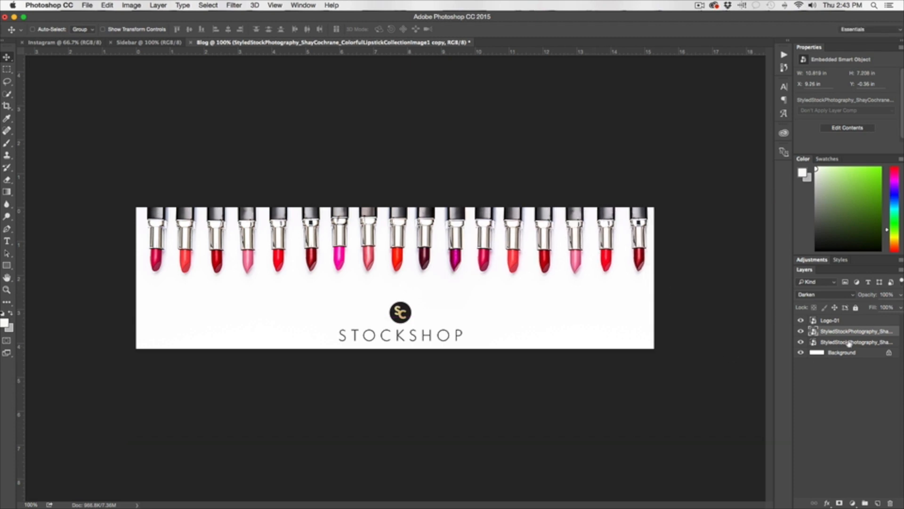
left_click(849, 344, "shift")
left_click_drag(467, 242, 443, 242)
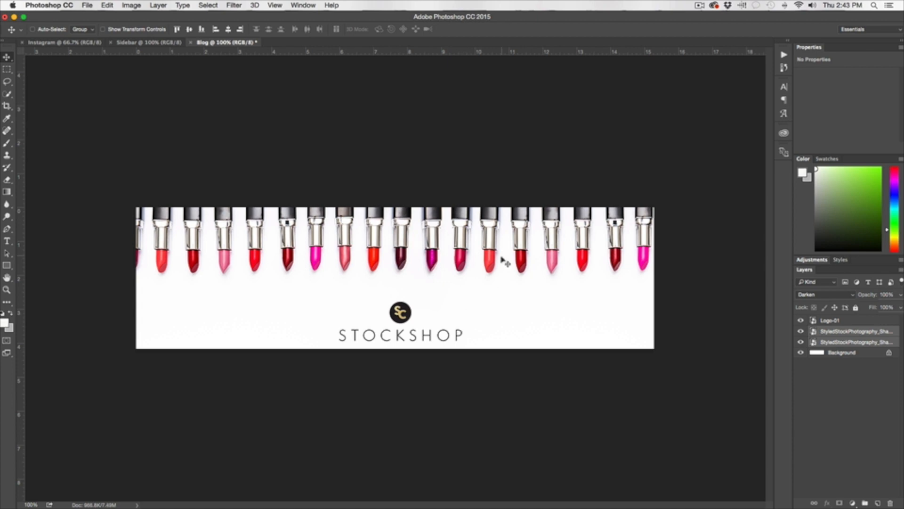
left_click_drag(503, 260, 493, 260)
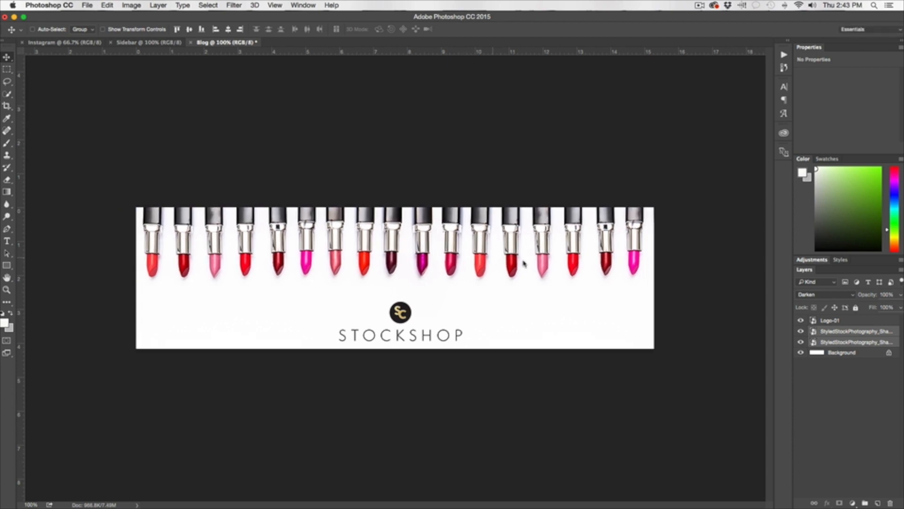
Delete the lipstick copy layer and scale the original to 15.292 × 10.194 in across the banner.
left_click(853, 333)
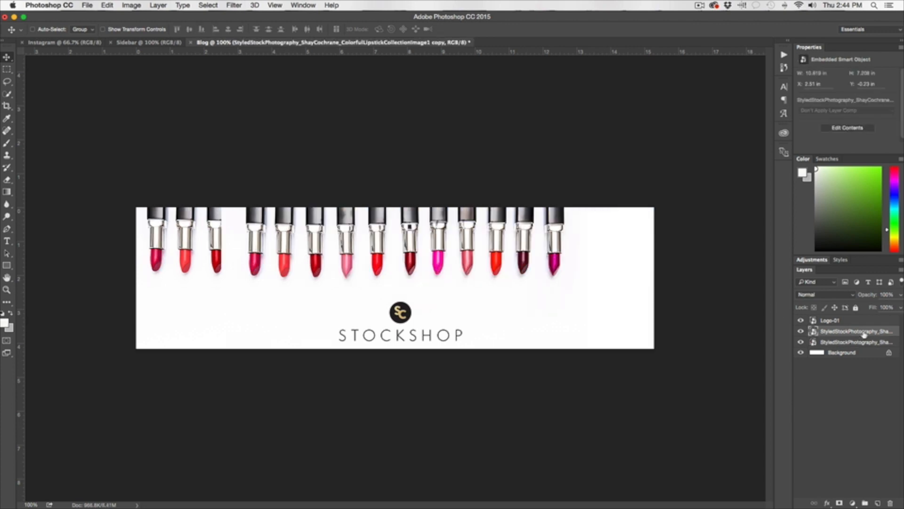
left_click_drag(864, 334, 889, 503)
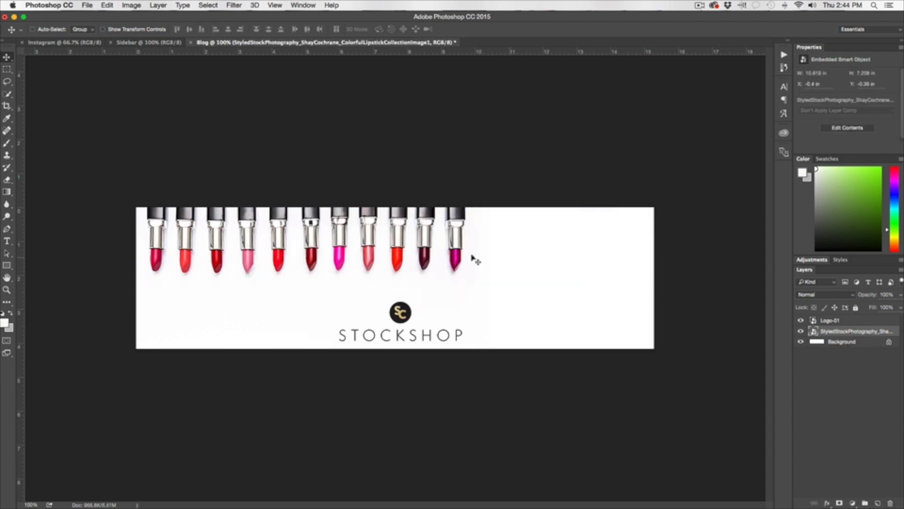
mouse_move(417, 243)
left_mouse_down()
mouse_move(478, 248)
mouse_move(423, 249)
left_mouse_up()
key("super+t")
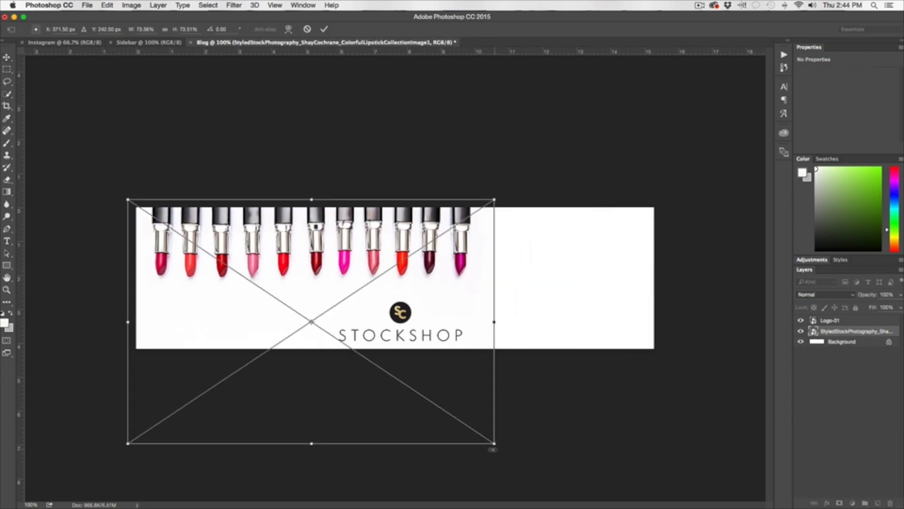
left_click_drag(496, 200, 658, 98)
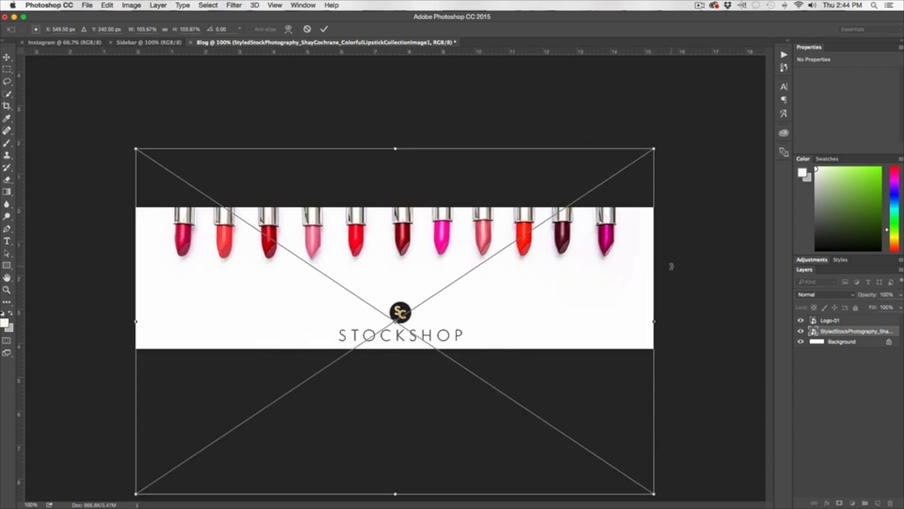
key("Return")
left_click_drag(504, 246, 486, 242)
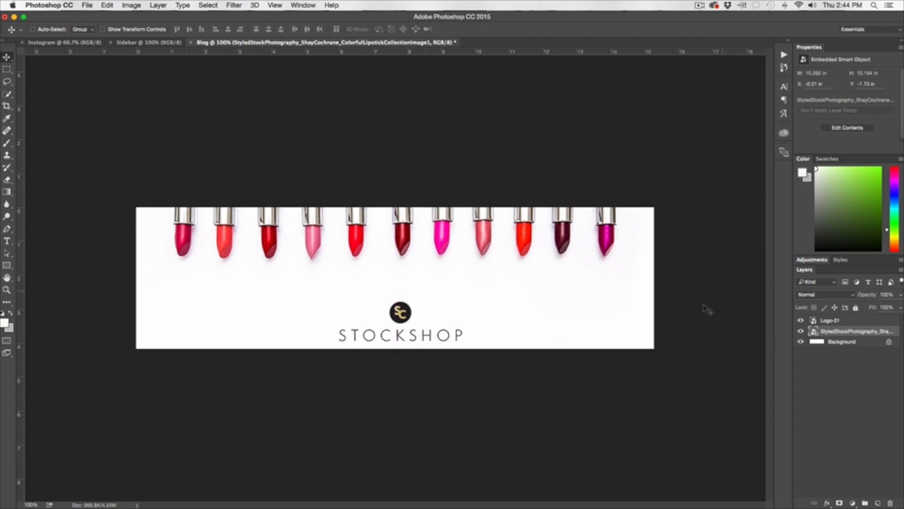
Raise the Logo-01 layer slightly closer to the lipsticks.
left_click(836, 323)
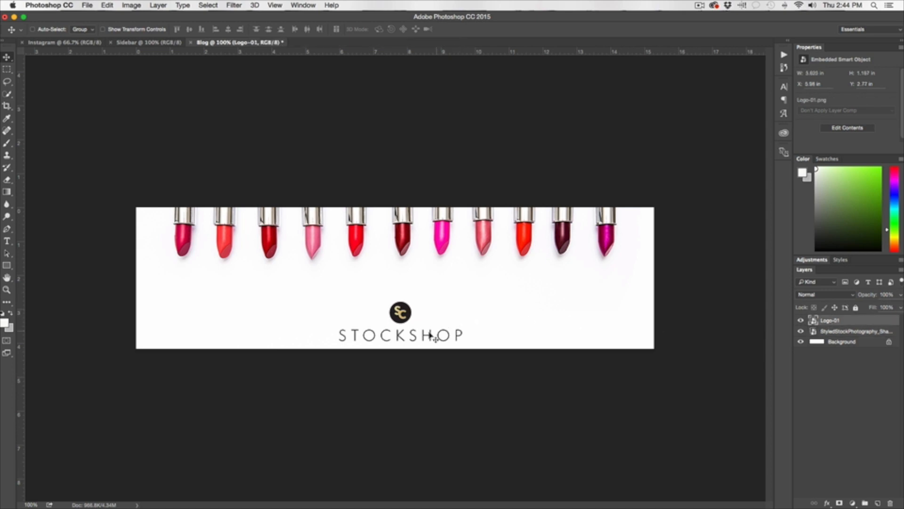
left_click_drag(429, 335, 424, 310)
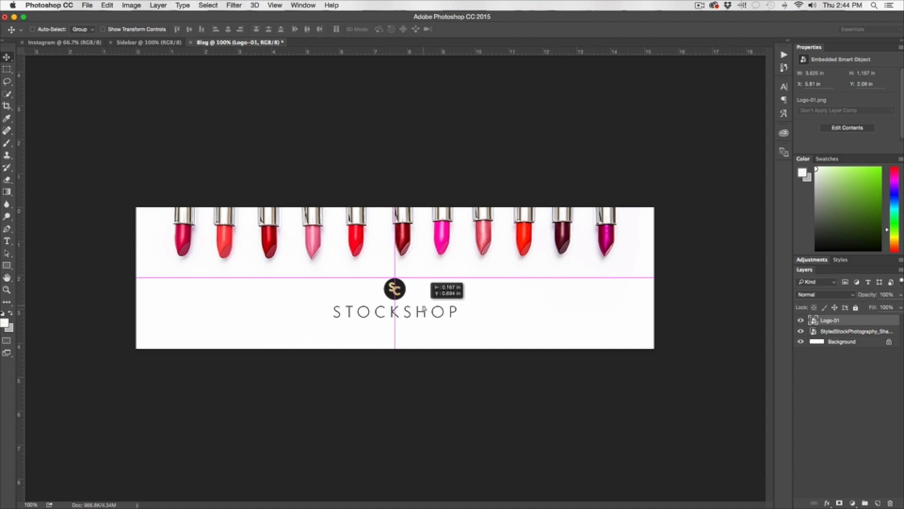
left_click_drag(424, 310, 424, 309)
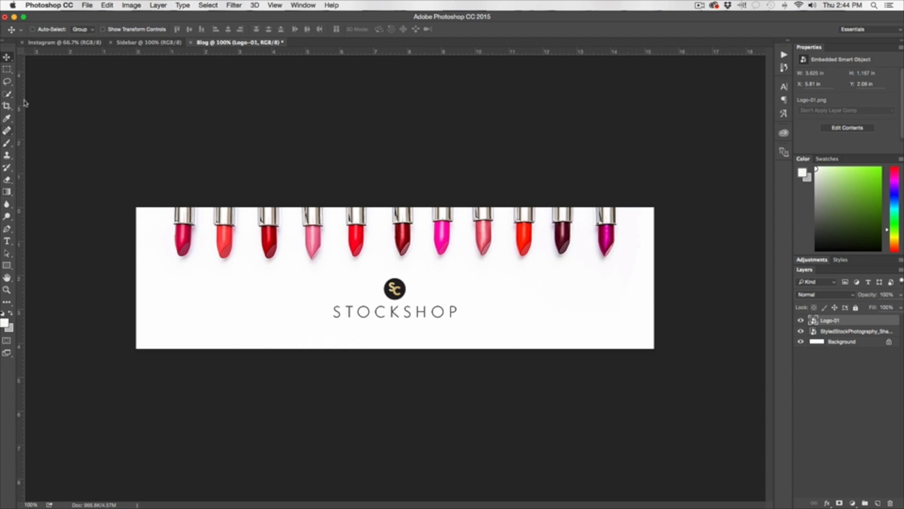
Add a small Brandon Grotesque Bold BLOG caption centred beneath STOCKSHOP.
left_click(7, 241)
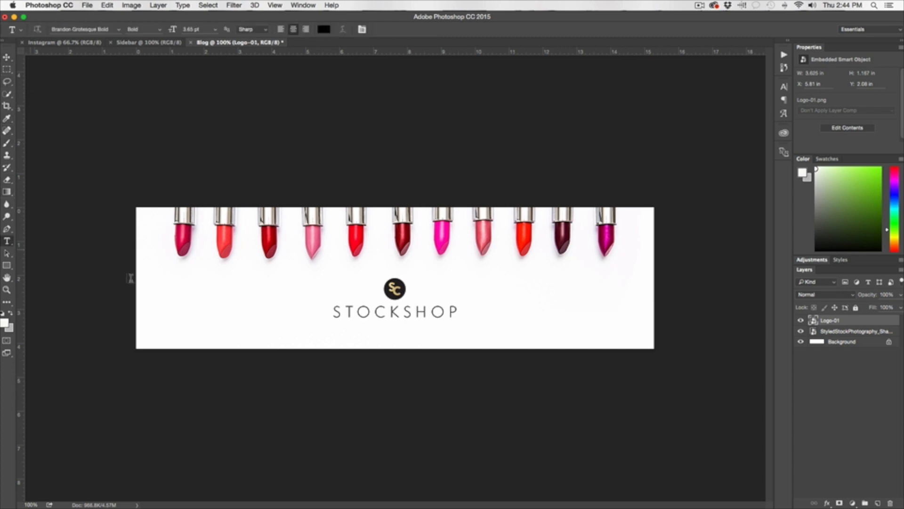
left_click_drag(318, 321, 501, 343)
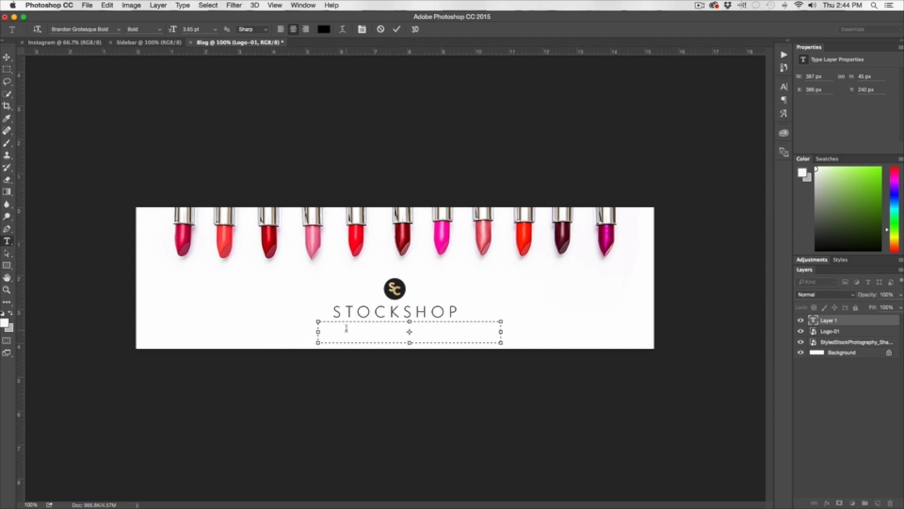
key("super+t")
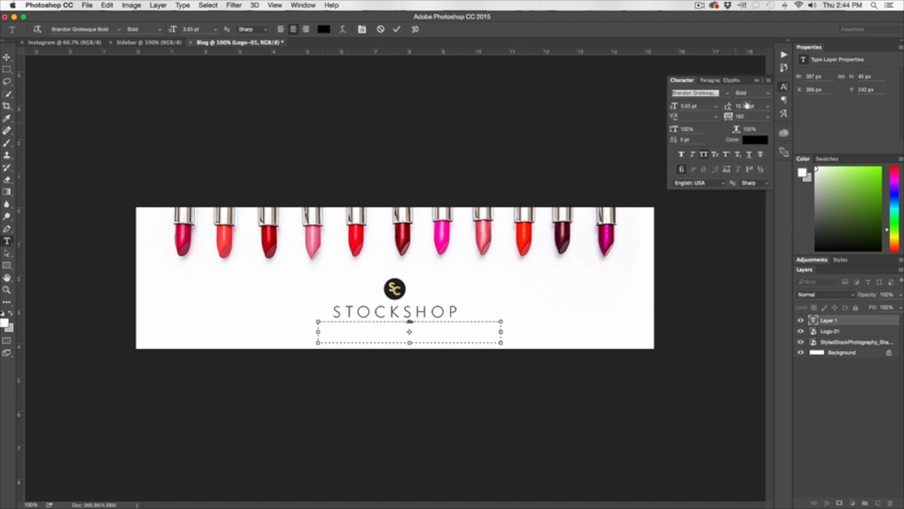
left_click_drag(672, 108, 686, 109)
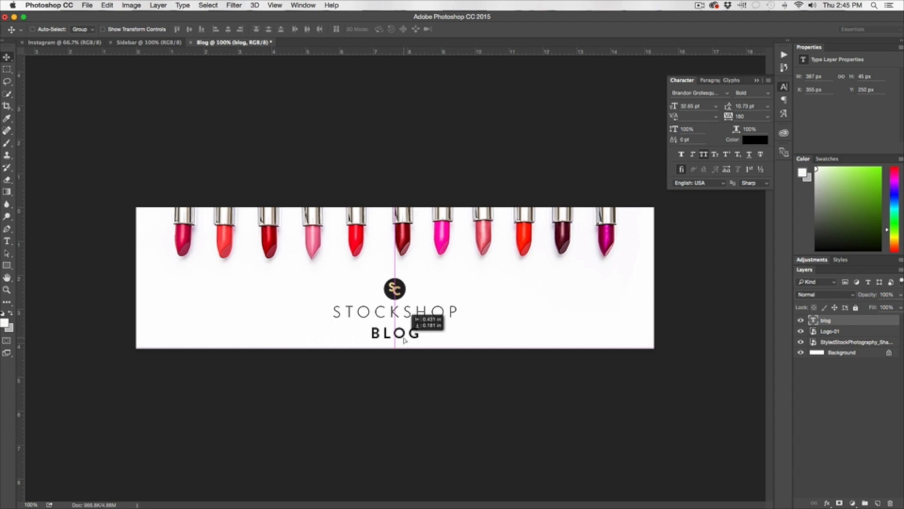
left_click_drag(405, 338, 405, 340)
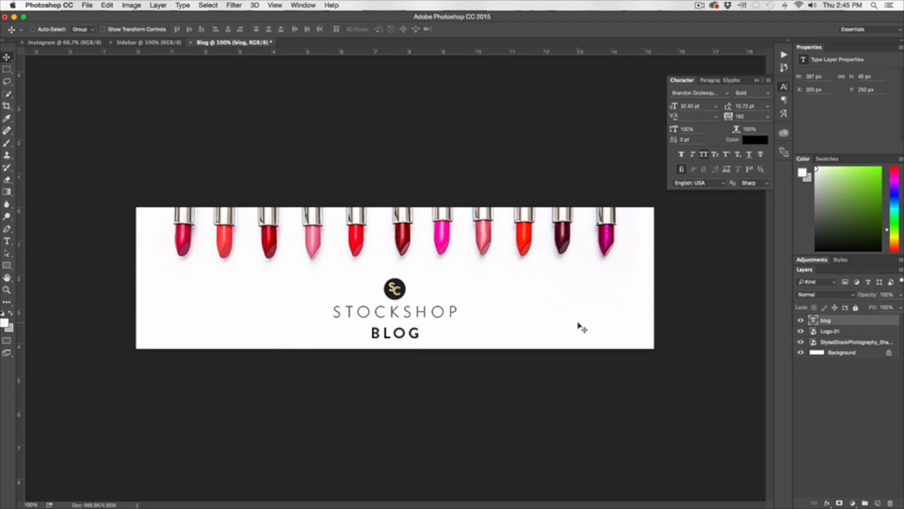
left_click_drag(679, 108, 669, 108)
key("z")
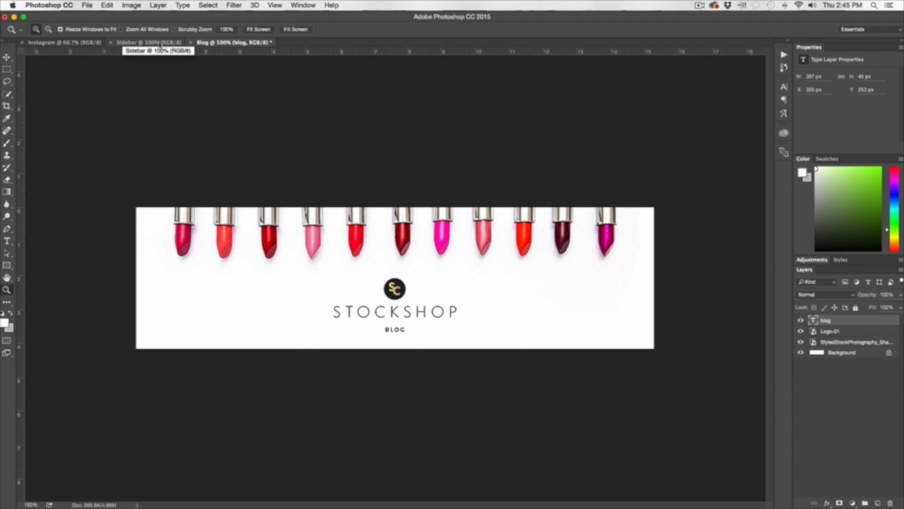
Place the ColorfulLipstickCollectionImage4 photo into the Sidebar document as an embedded image.
key("v")
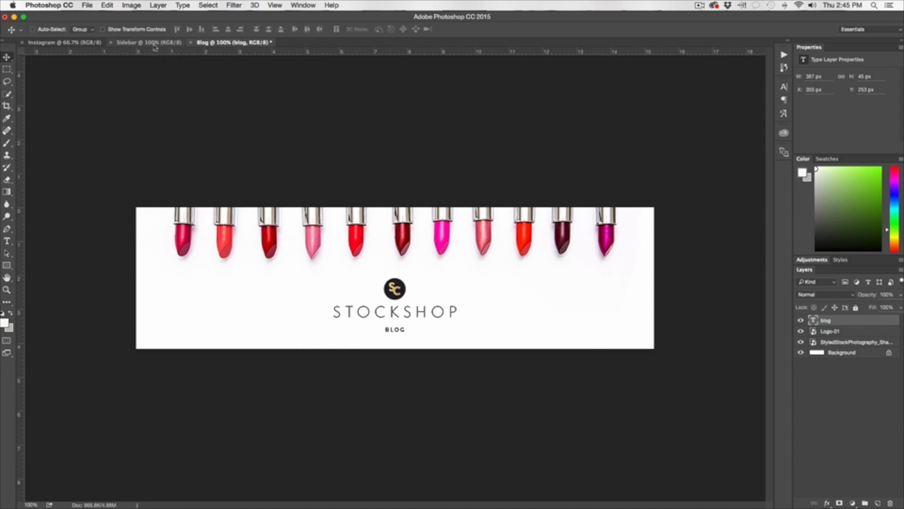
left_click(155, 43)
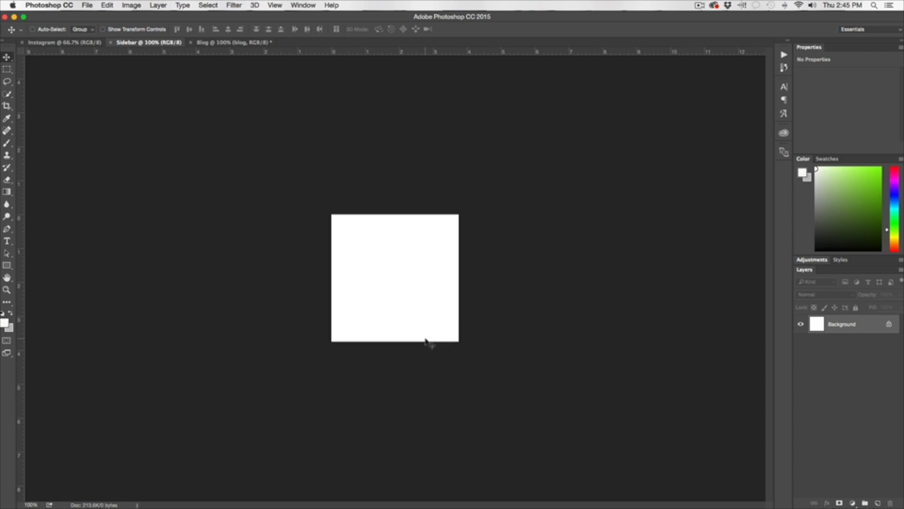
key("ctrl+Tab")
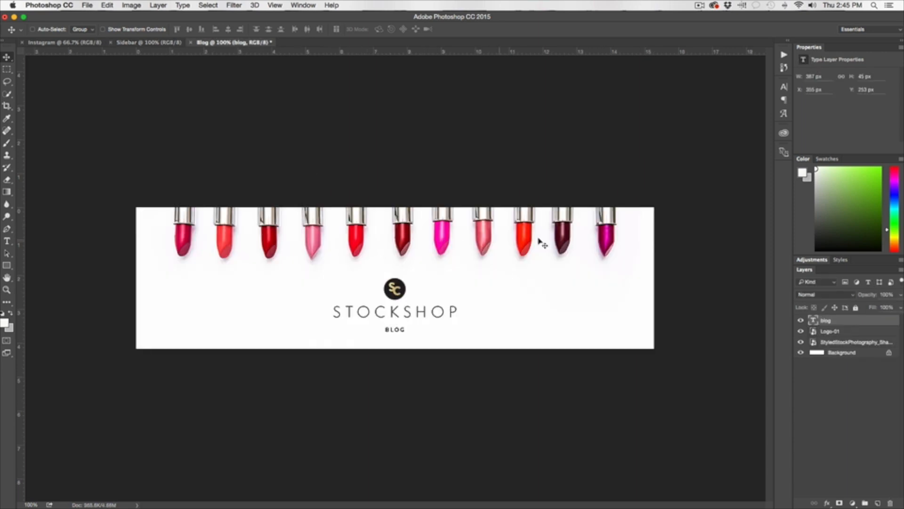
left_click(155, 42)
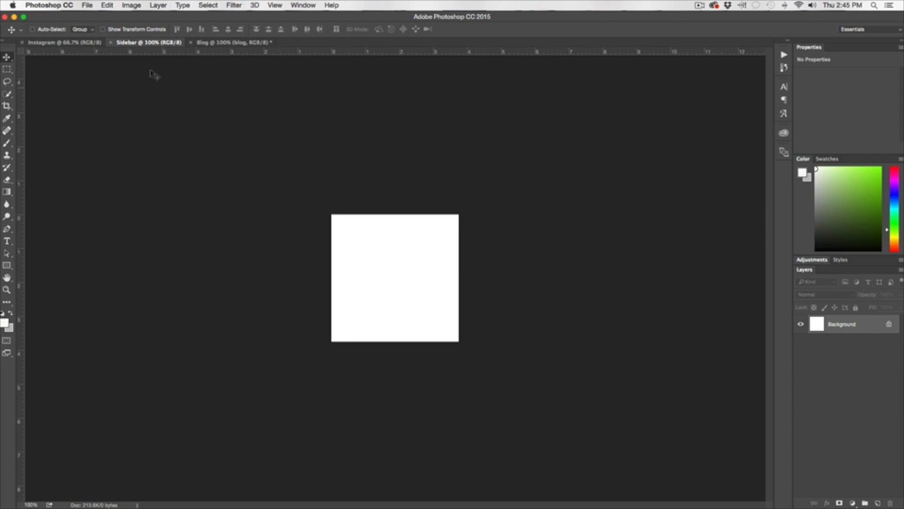
left_click(87, 5)
left_click(111, 173)
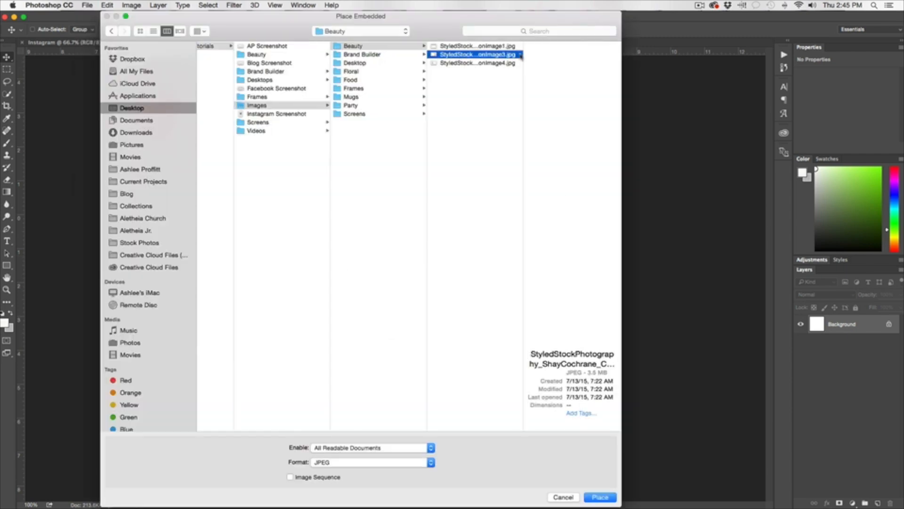
left_click(469, 63)
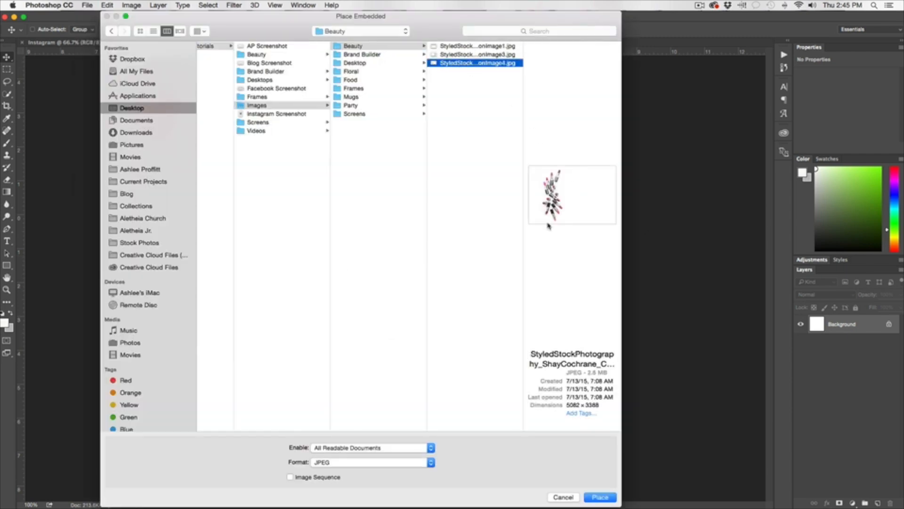
left_click(600, 497)
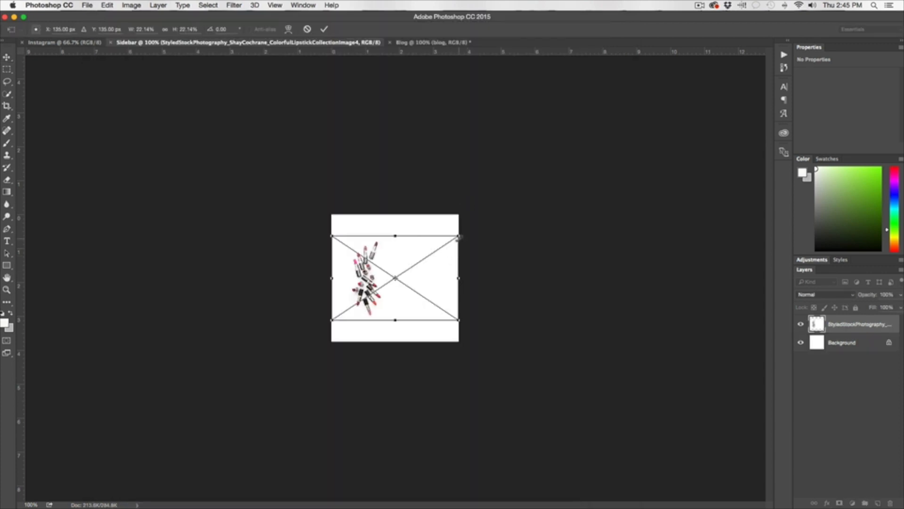
Scale the lipstick photo to about 76% so large lipsticks fill the sidebar's top-right corner.
left_click_drag(459, 236, 712, 67)
mouse_move(522, 232)
left_mouse_down()
mouse_move(512, 247)
mouse_move(522, 239)
left_mouse_up()
left_click_drag(712, 327, 773, 369)
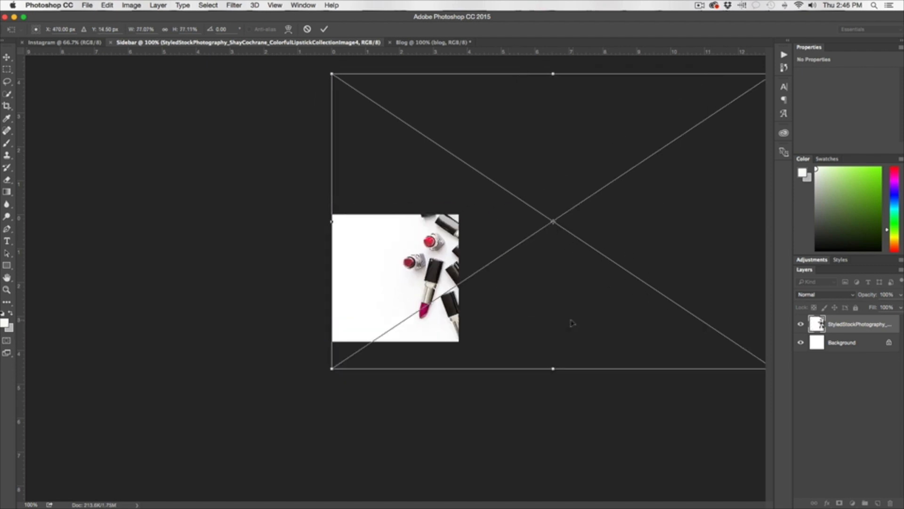
left_click_drag(571, 321, 553, 326)
left_click_drag(448, 167, 390, 250)
left_click_drag(696, 163, 476, 309)
left_click_drag(404, 329, 448, 244)
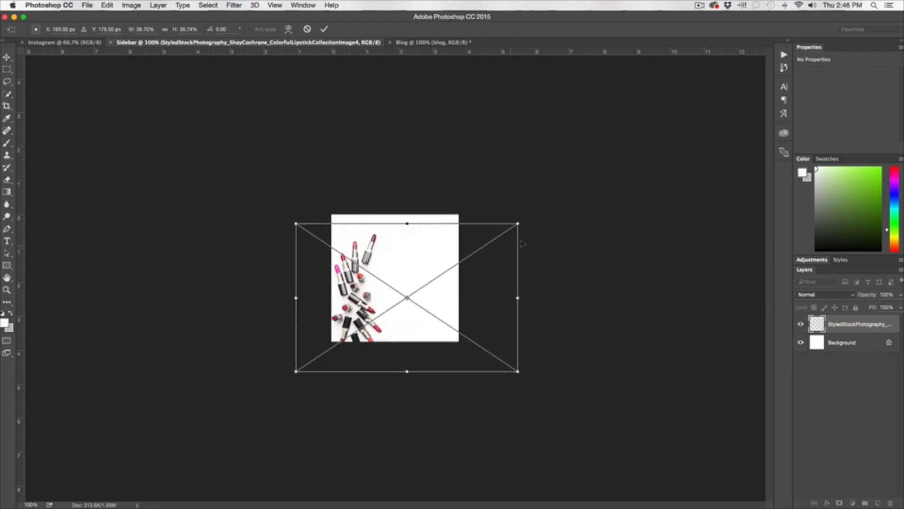
left_click_drag(518, 222, 725, 67)
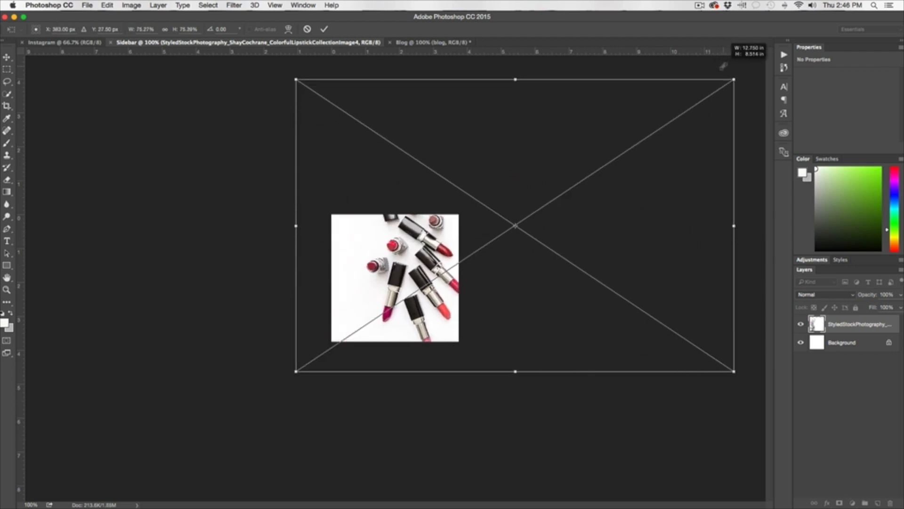
left_click_drag(438, 282, 457, 257)
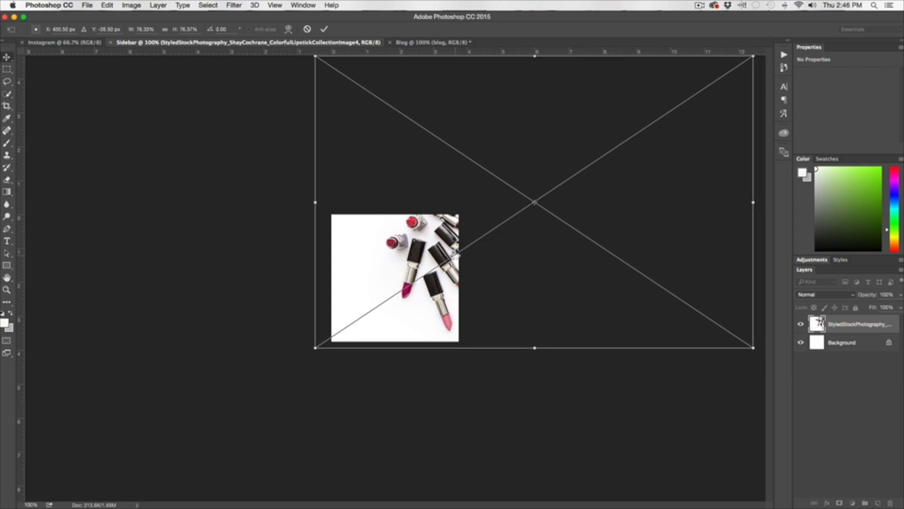
key("Return")
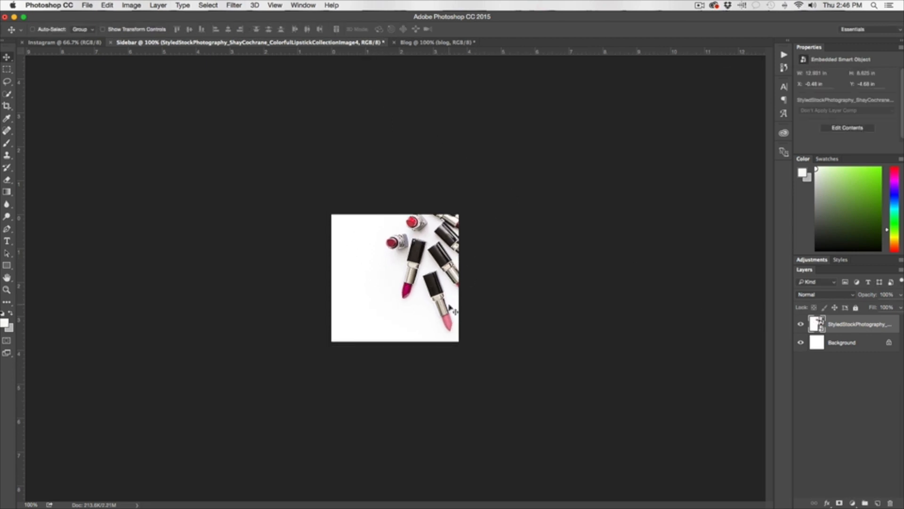
Type 'JOIN OUR' and 'NEWSLETTER' on two lines in a text box on the left of the sidebar.
left_click(7, 241)
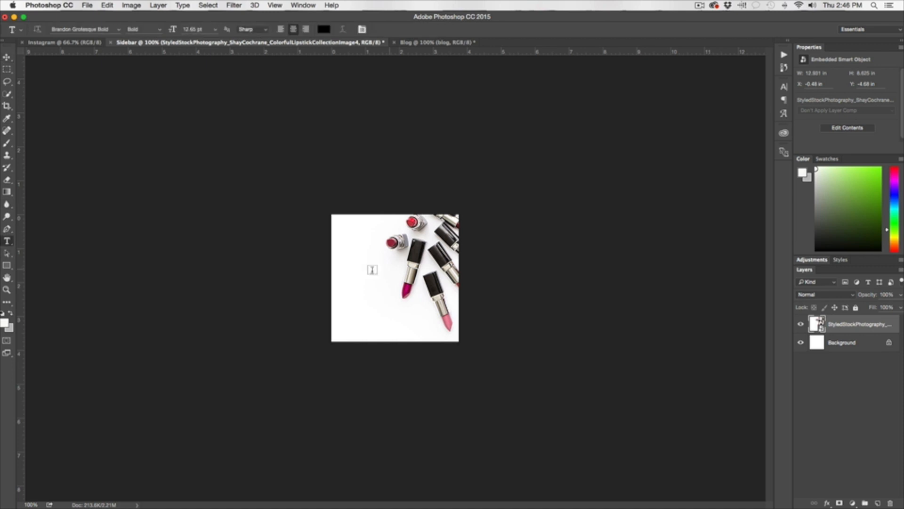
left_click_drag(345, 264, 395, 335)
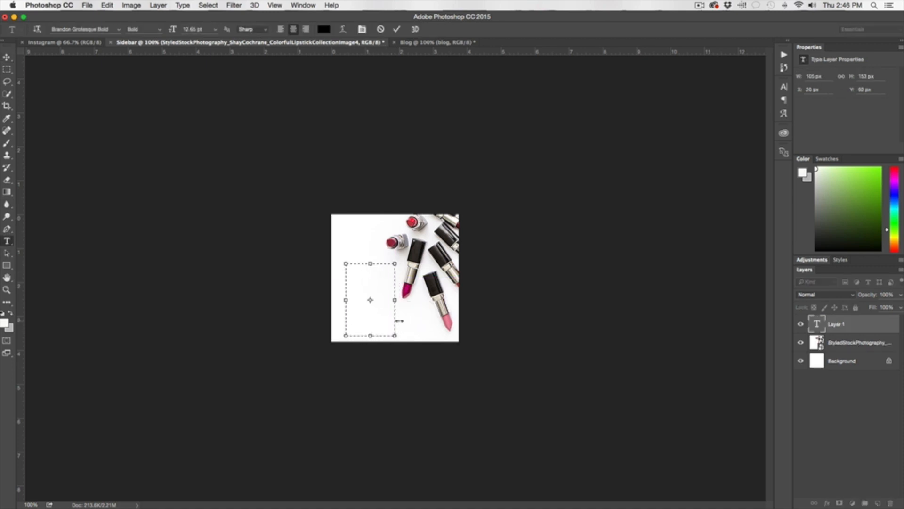
type("JOIN OUR")
key("Return")
type("NEWSLETTER")
Adjust the caption's leading, set tracking to 100 and enlarge the font size.
key("super+a")
key("super+t")
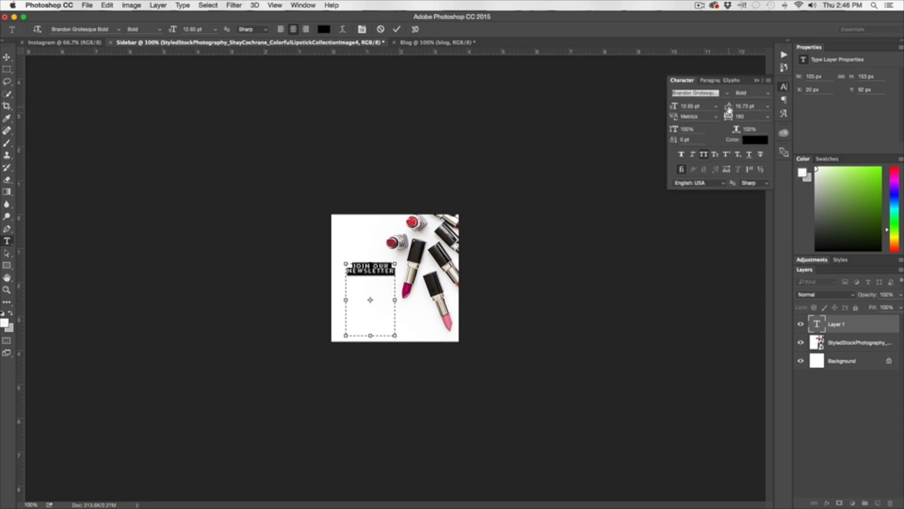
left_click_drag(729, 109, 733, 110)
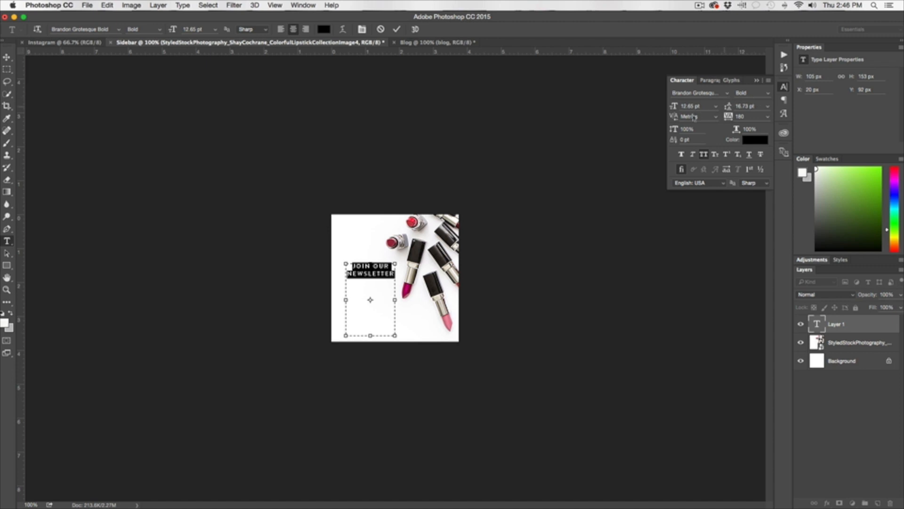
left_click_drag(731, 121, 732, 110)
left_click(679, 107)
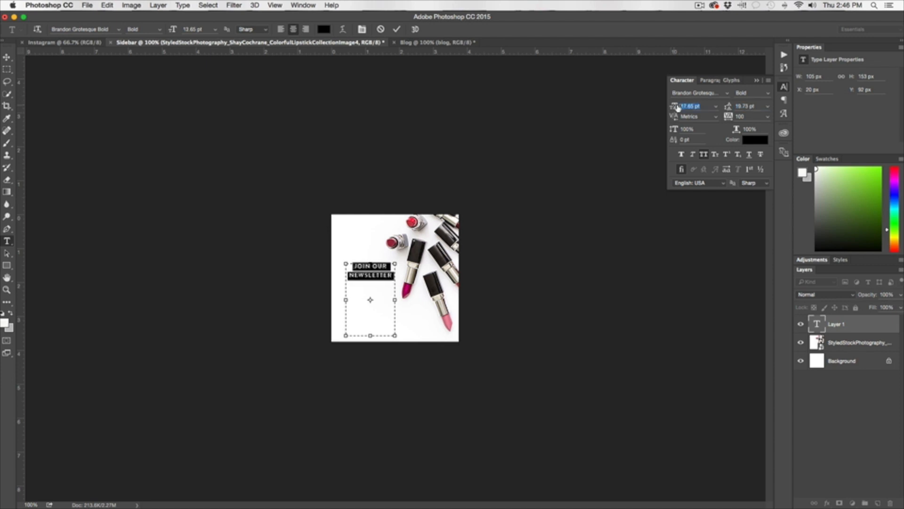
left_click_drag(678, 108, 686, 107)
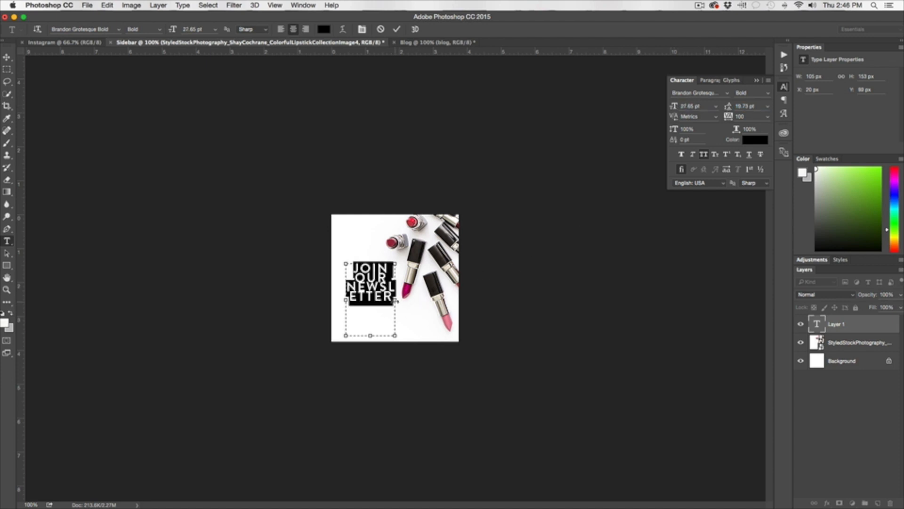
Widen the caption box and move it to the lower left, with leading about 24.73 pt.
left_click_drag(396, 300, 441, 299)
left_click(7, 57)
left_click_drag(391, 284, 382, 326)
left_click_drag(729, 108, 730, 108)
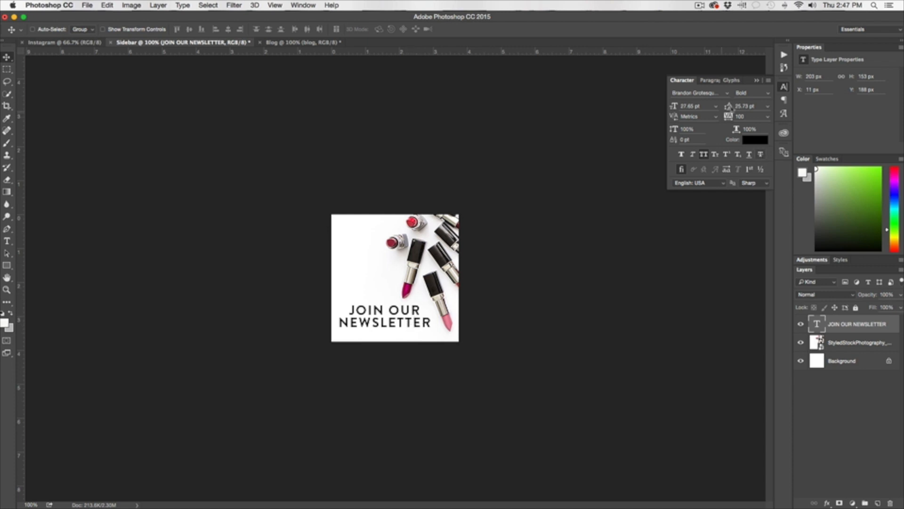
left_click_drag(399, 322, 394, 322)
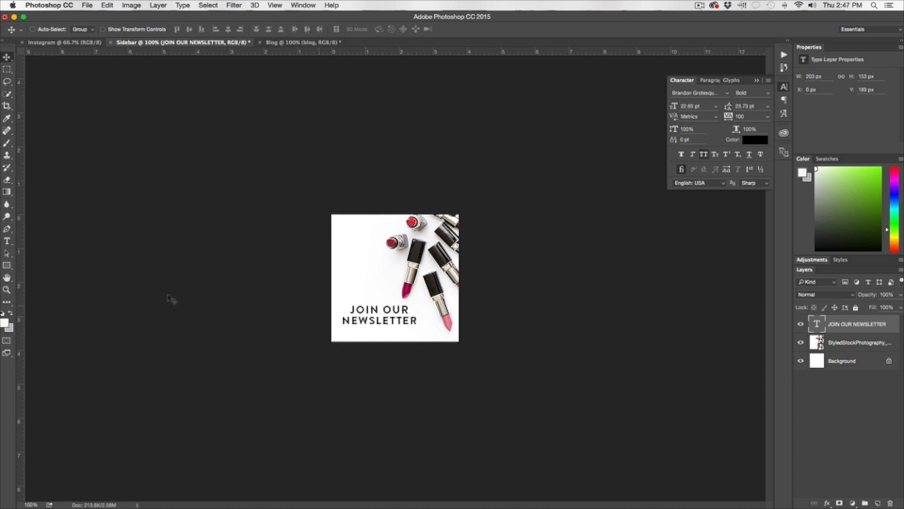
left_click(7, 242)
left_click_drag(346, 248, 483, 305)
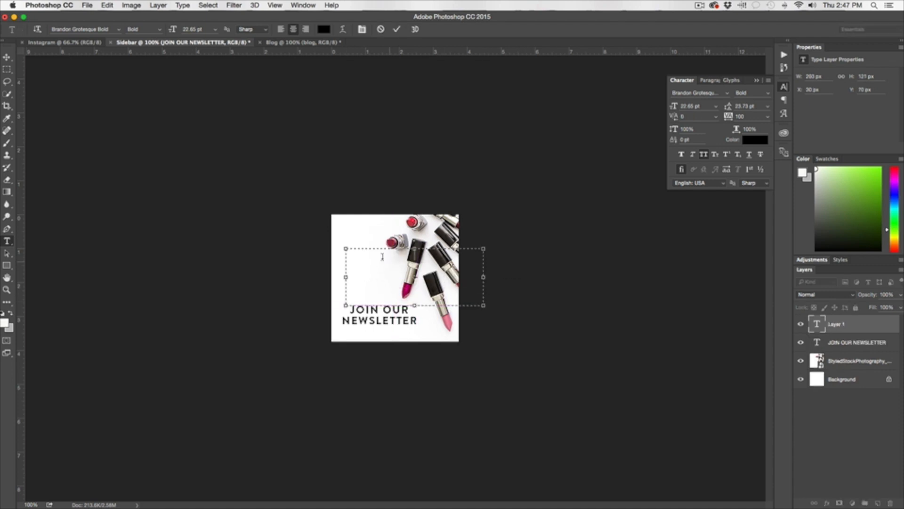
type("JOIN OUR NEWSLETTER")
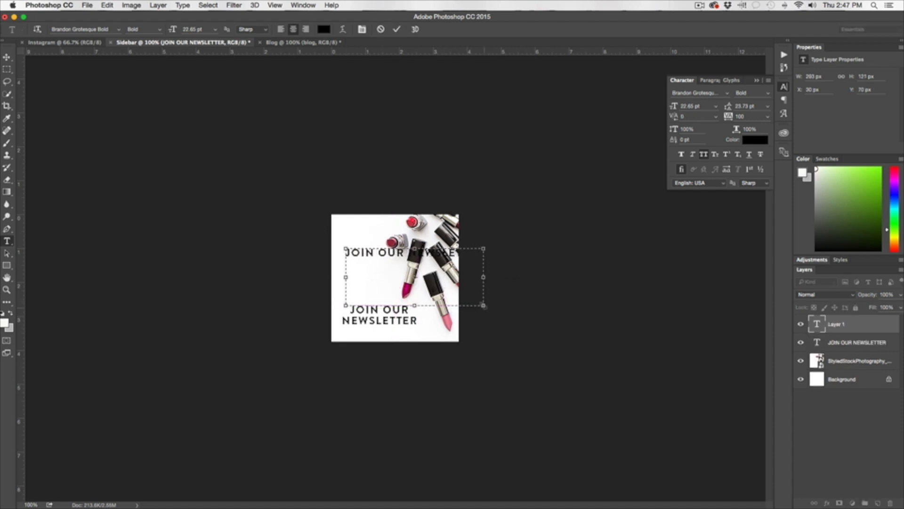
left_click_drag(483, 305, 427, 305)
left_click(6, 57)
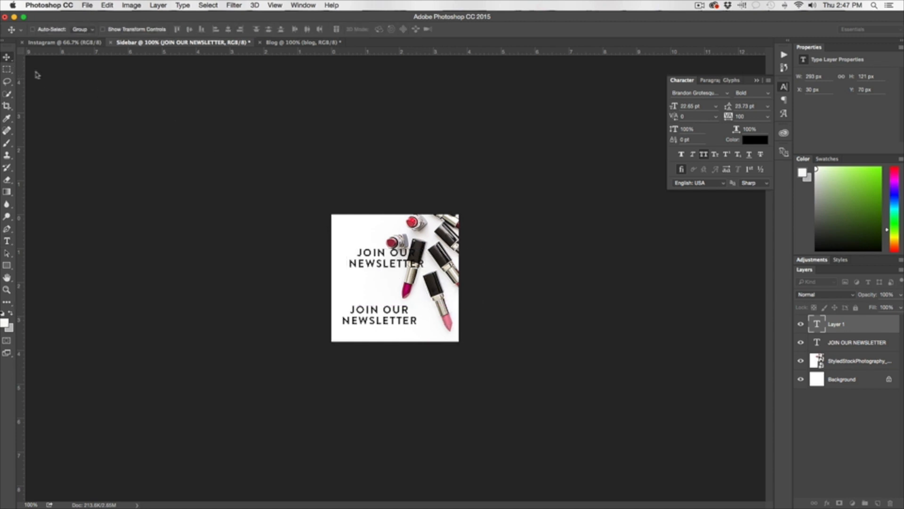
left_click_drag(397, 265, 388, 292)
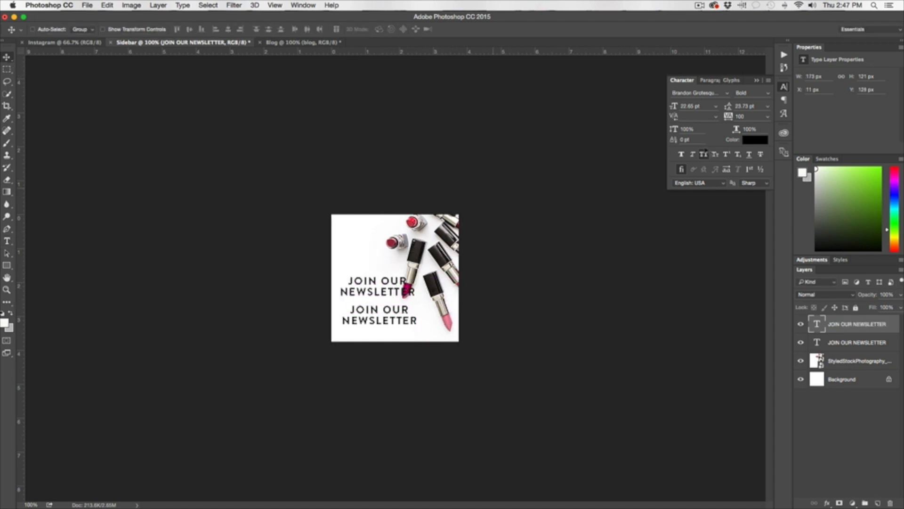
left_click_drag(673, 108, 662, 110)
mouse_move(728, 108)
left_mouse_down()
mouse_move(736, 107)
mouse_move(725, 108)
mouse_move(733, 120)
left_mouse_up()
key("Delete")
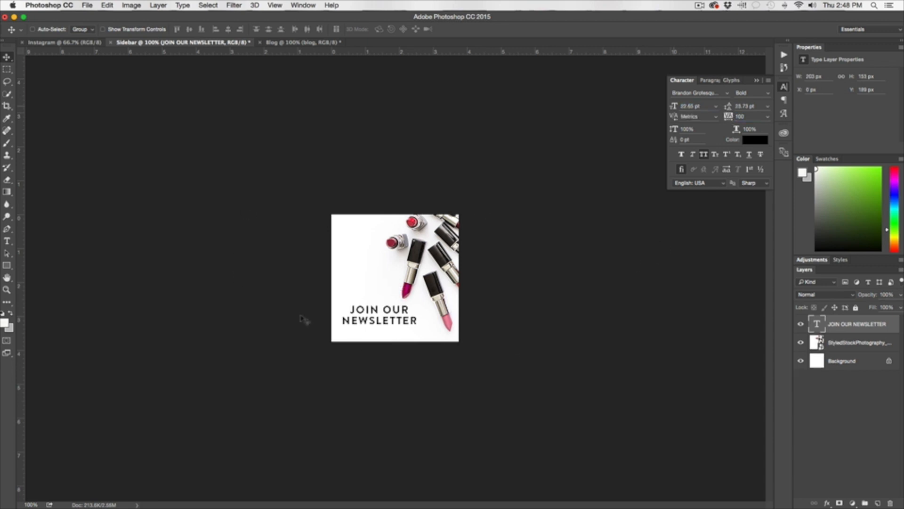
Bring the blank white 1000 × 1000 Instagram document into view.
left_click(64, 42)
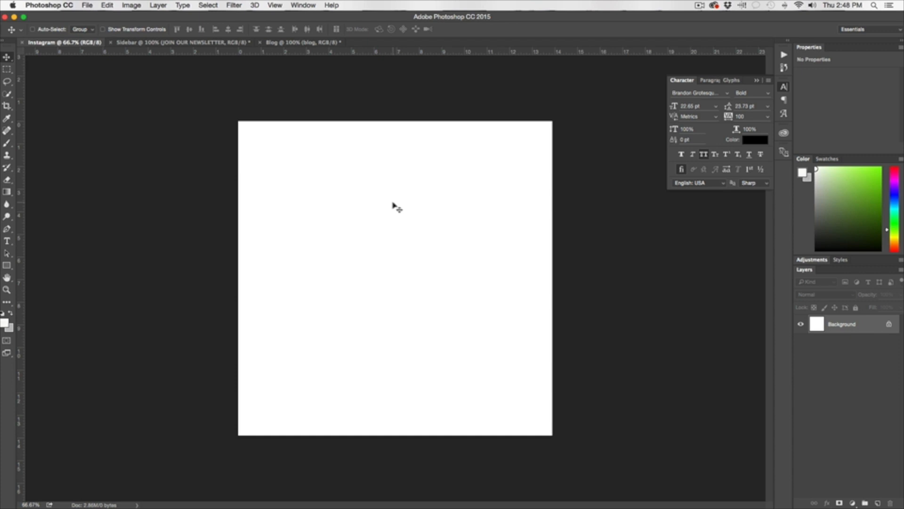
Place ColorfulLipstickCollectionImage3 into the Instagram square as an embedded image.
left_click(85, 6)
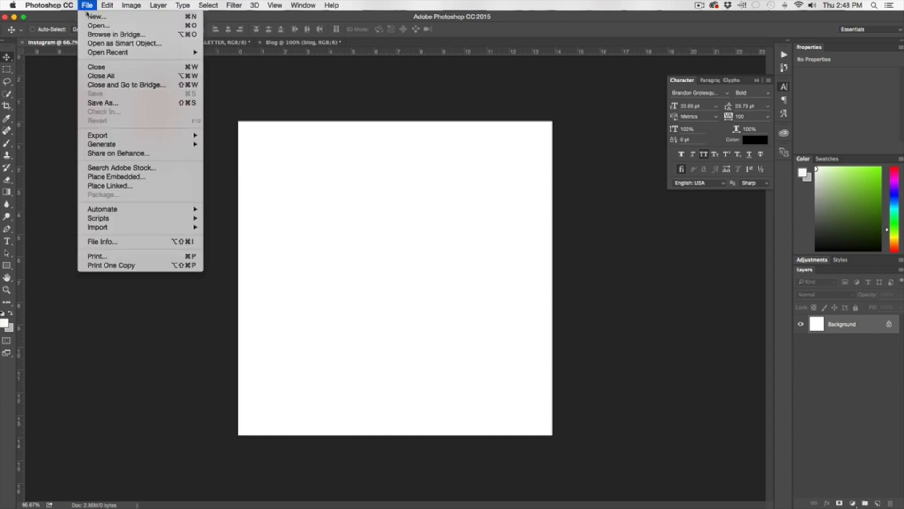
left_click(195, 179)
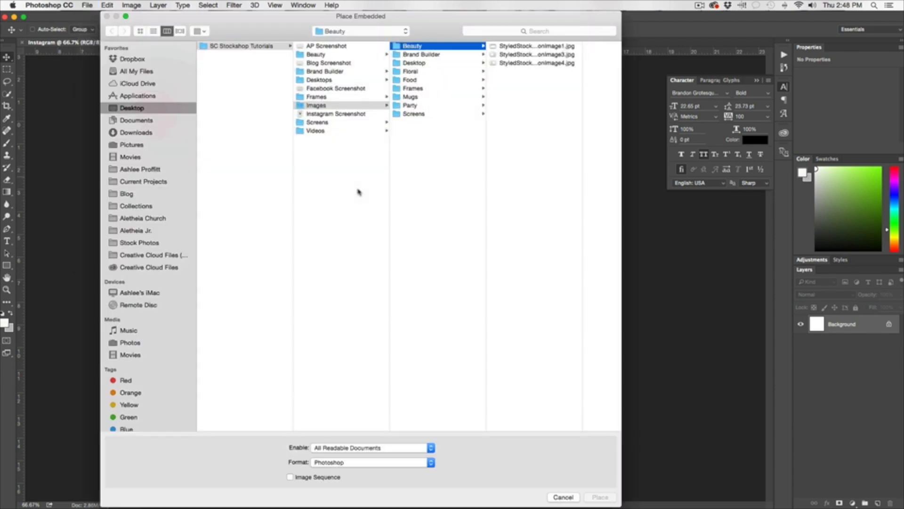
left_click(550, 55)
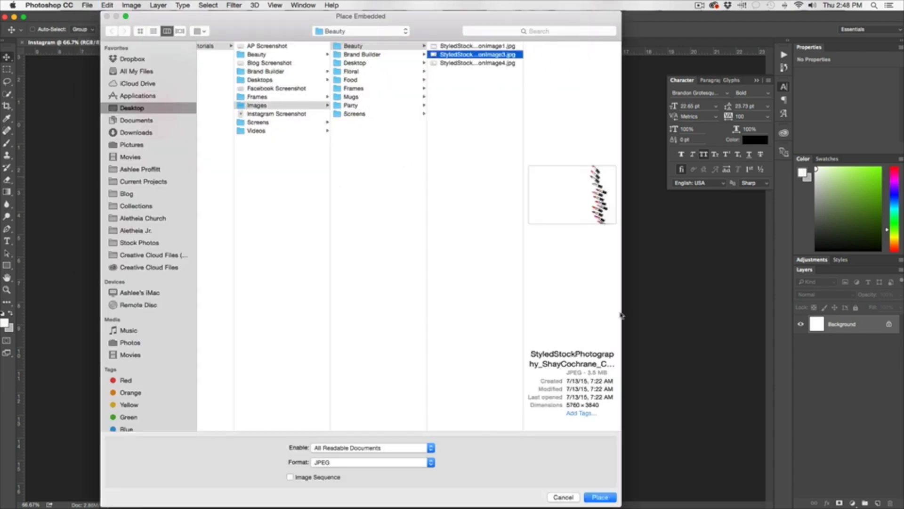
key("Return")
Enlarge the lipstick photo and rotate it about 37° so the lipsticks cross the lower right.
left_click_drag(553, 174, 650, 96)
left_click_drag(518, 234, 486, 250)
left_click_drag(206, 399, 143, 440)
key("Return")
left_click_drag(521, 281, 506, 254)
key("ctrl+t")
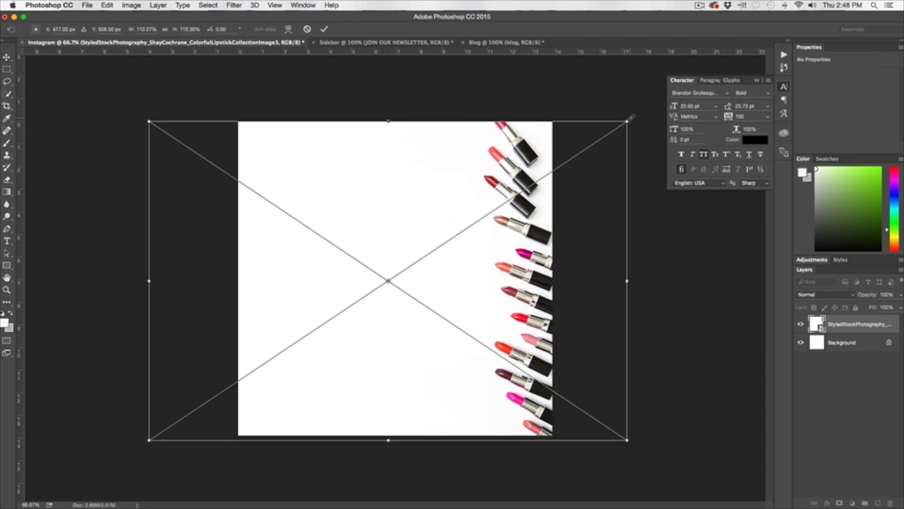
left_click_drag(633, 117, 716, 300)
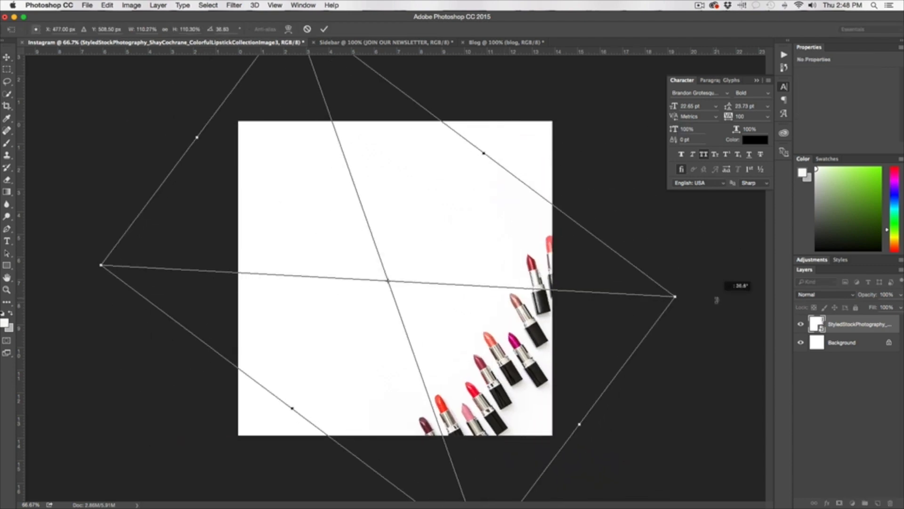
key("Return")
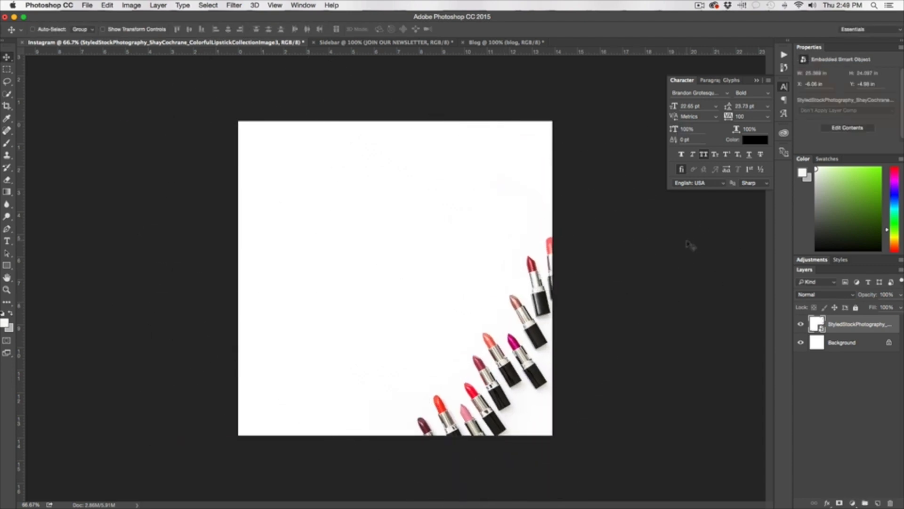
Nudge the rotated lipstick photo until it sits at X −6.62 in, Y −5.87 in.
left_click_drag(494, 367, 481, 364)
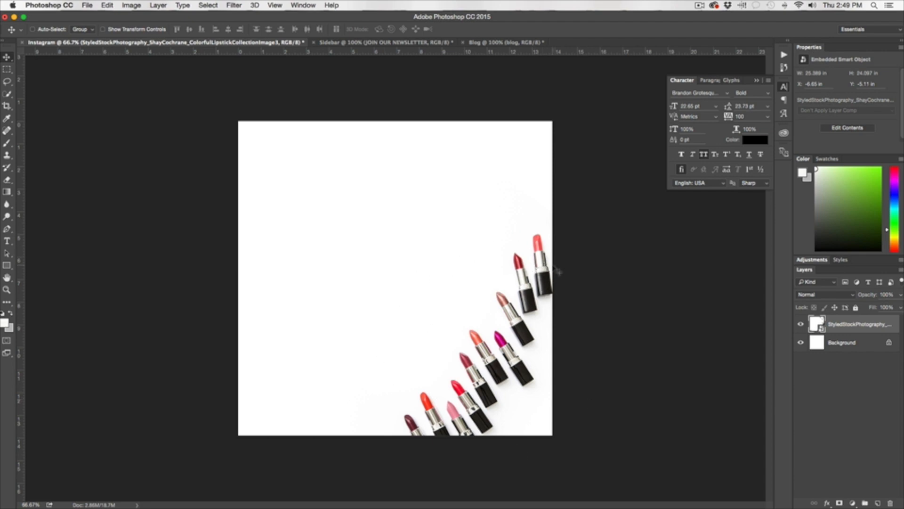
left_click_drag(558, 271, 536, 278)
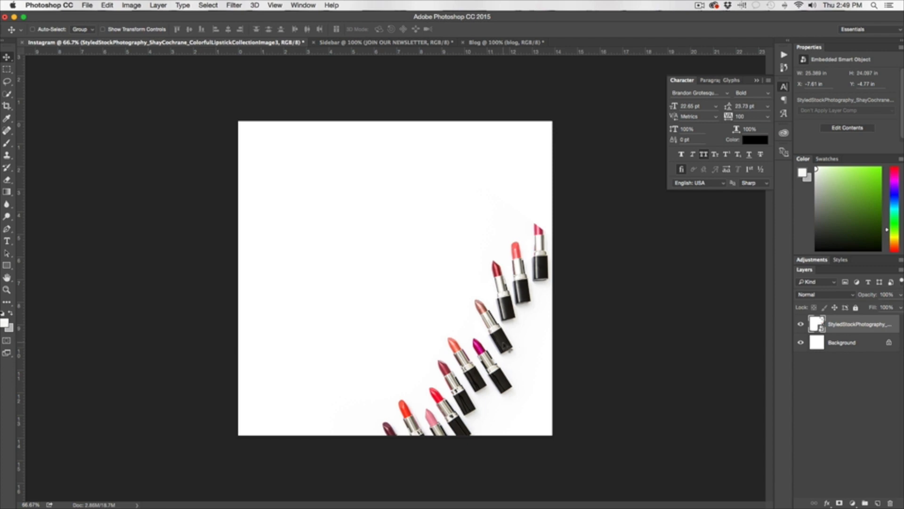
left_click_drag(506, 349, 526, 329)
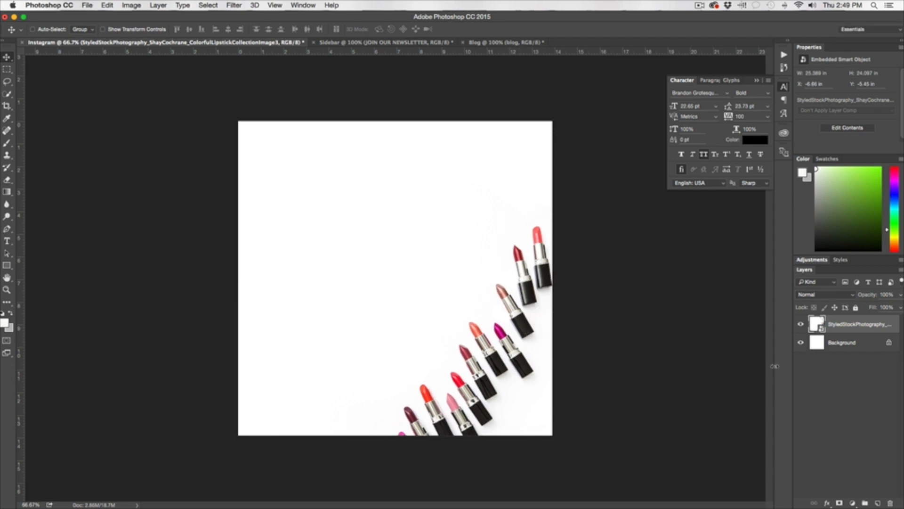
mouse_move(502, 394)
left_mouse_down()
mouse_move(502, 367)
mouse_move(495, 390)
left_mouse_up()
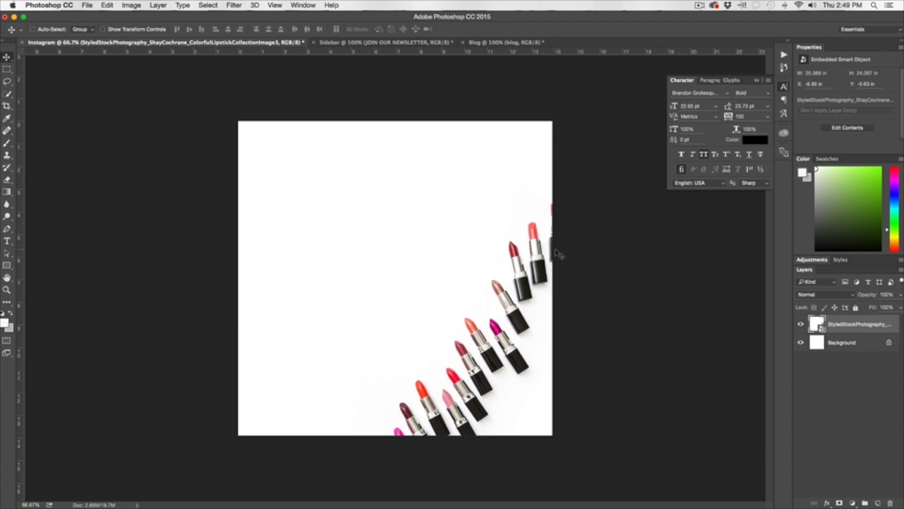
left_click_drag(540, 264, 543, 259)
Type 'BEAUTY COURSE', 'BY' and 'THE FASHIONISTA' on three lines in a centred text box.
key("t")
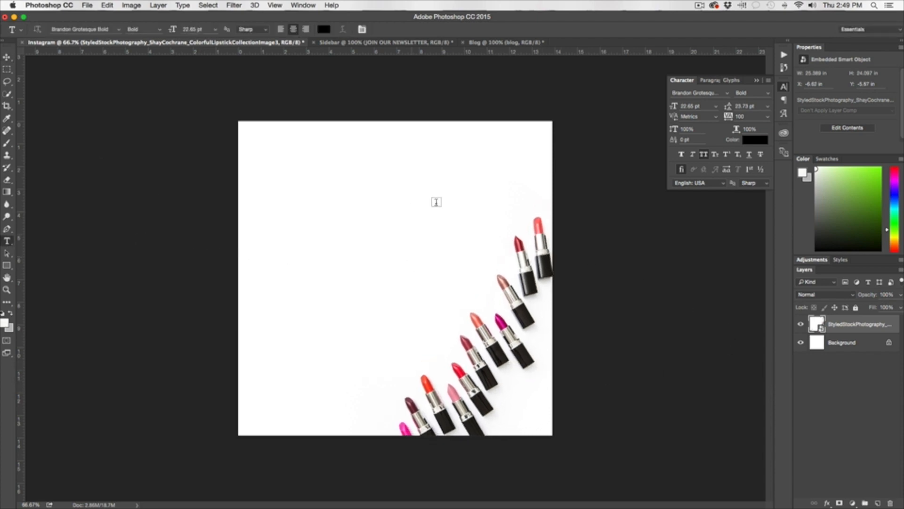
left_click_drag(268, 172, 532, 377)
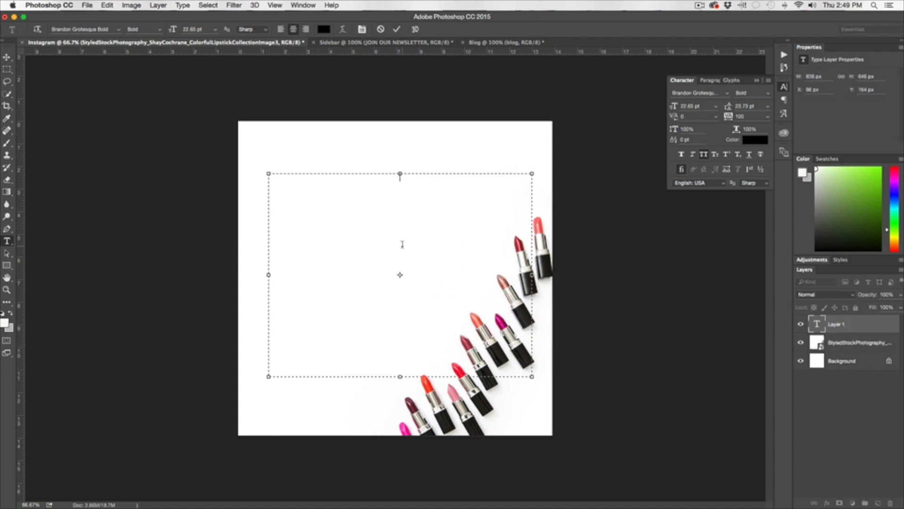
type("BEAUTY COURSE")
key("Return")
type("BY")
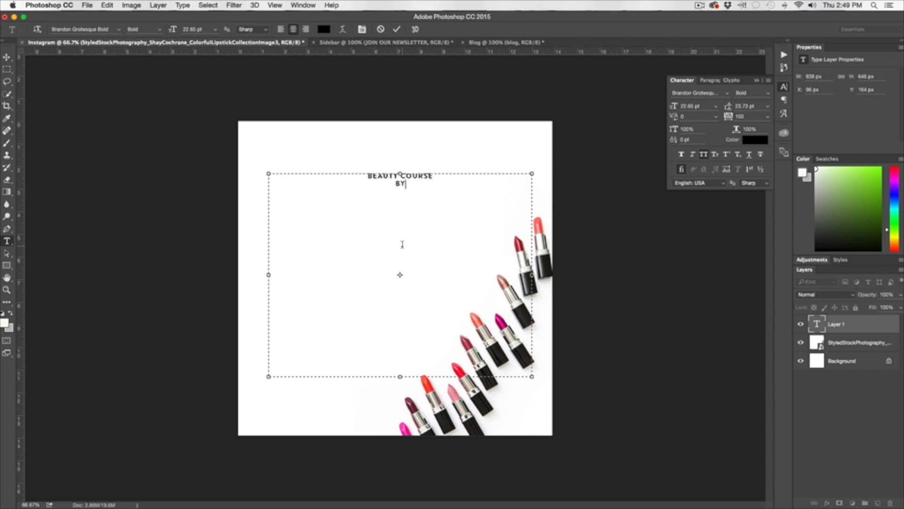
key("Return")
type("THE FASHIONISTA")
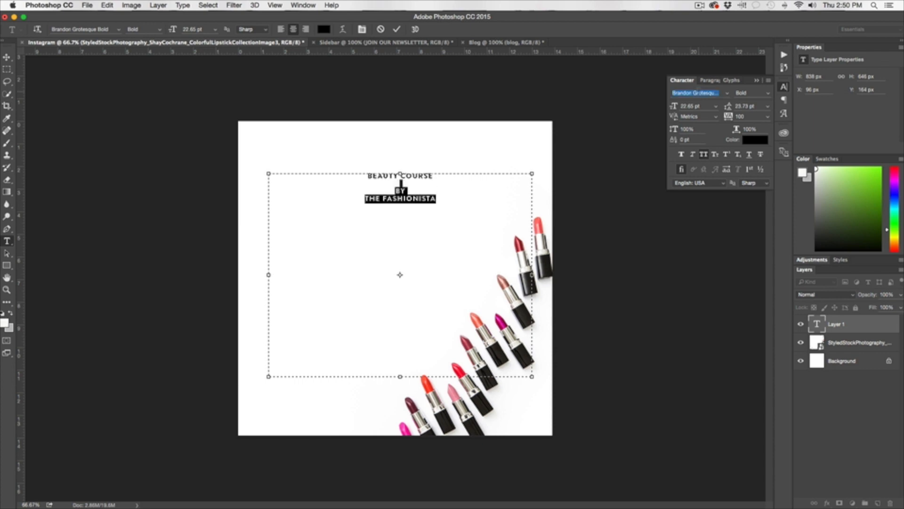
Set the lower title lines to Didot Italic and commit the text.
double_click(699, 93)
type("BASKER")
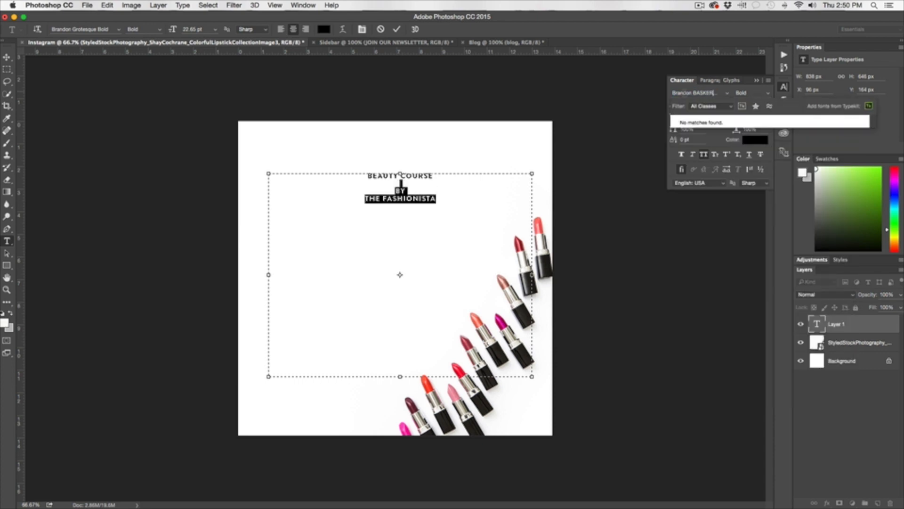
left_click(695, 131)
left_click(768, 81)
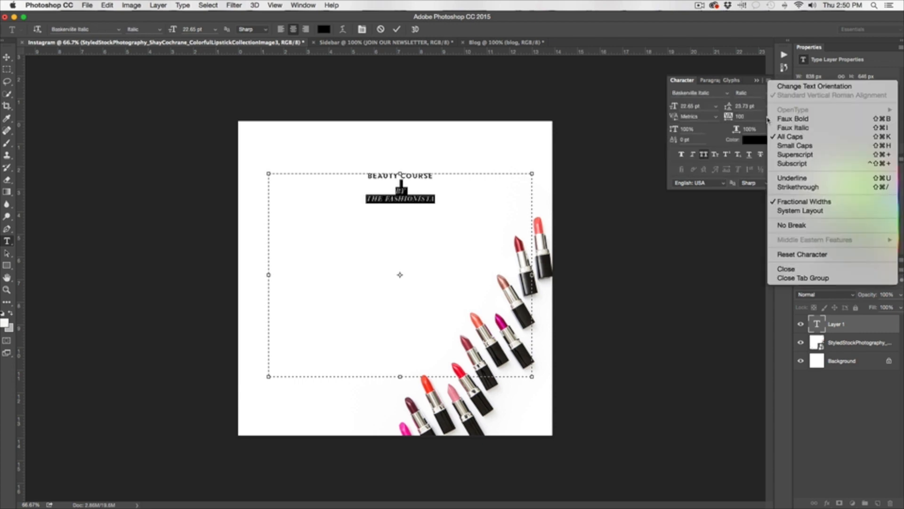
left_click(783, 137)
type("Did")
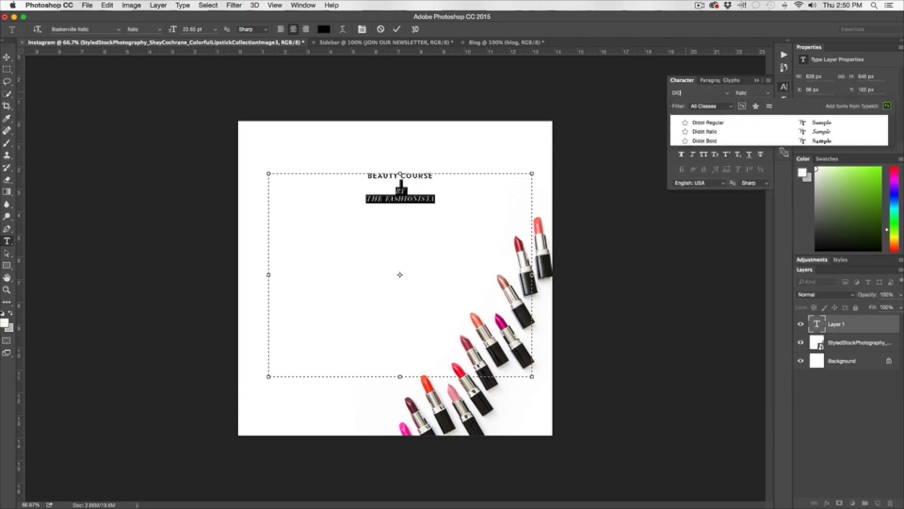
left_click(698, 131)
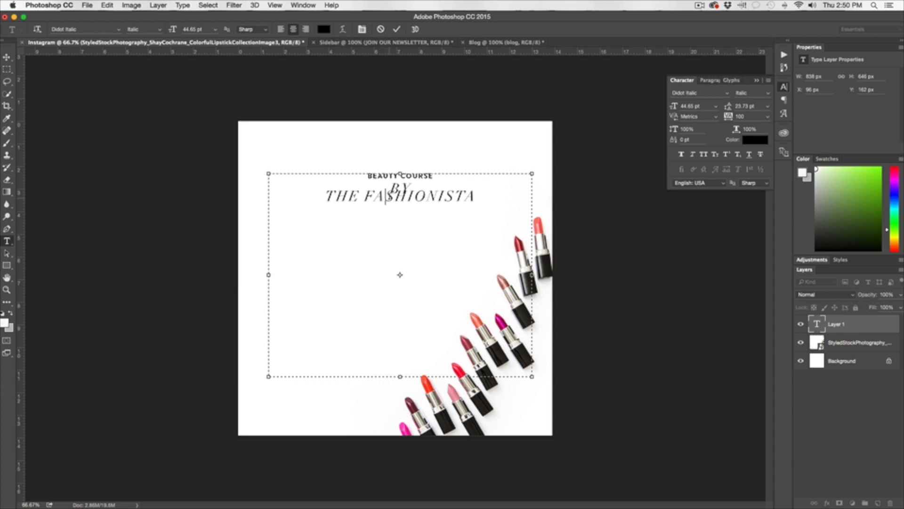
double_click(400, 186)
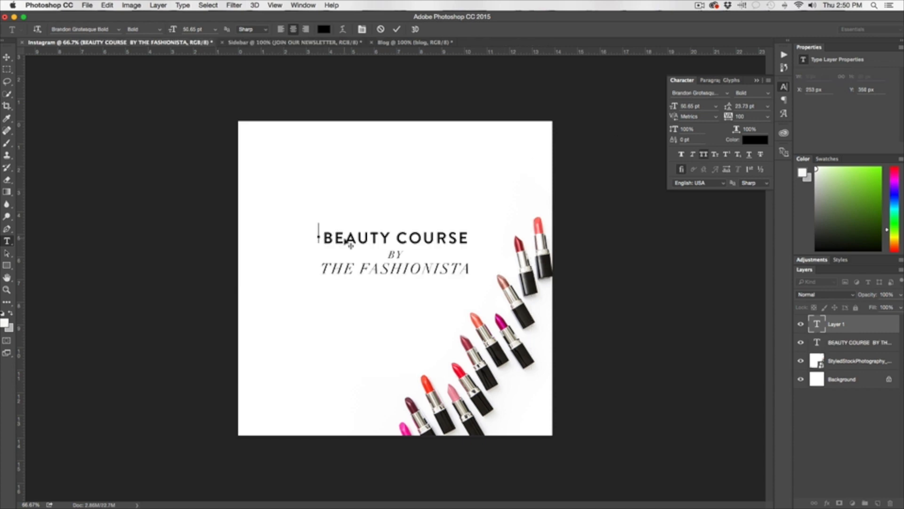
left_click(7, 57)
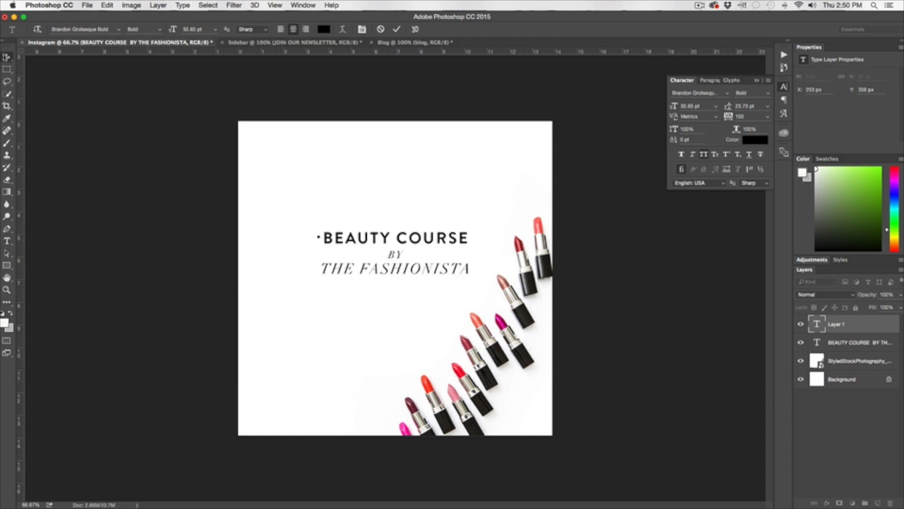
Enlarge BEAUTY COURSE to 76.65 pt and move the title lower on the square.
key("t")
triple_click(384, 236)
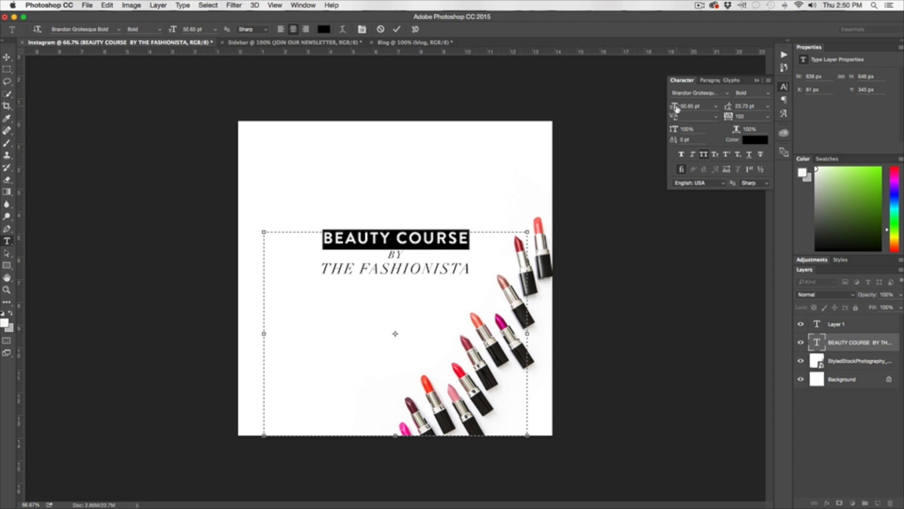
left_click_drag(676, 106, 688, 108)
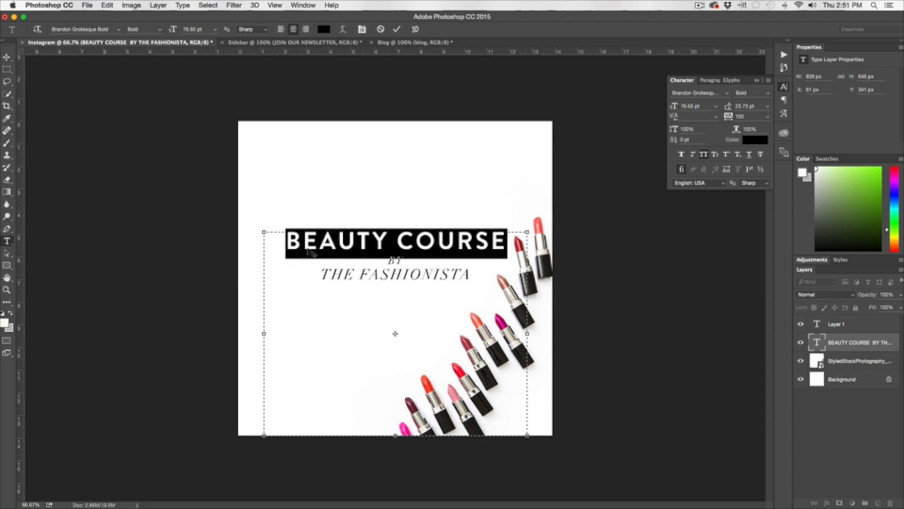
left_click(404, 262)
left_click_drag(405, 262, 388, 261)
left_click_drag(417, 241, 411, 255)
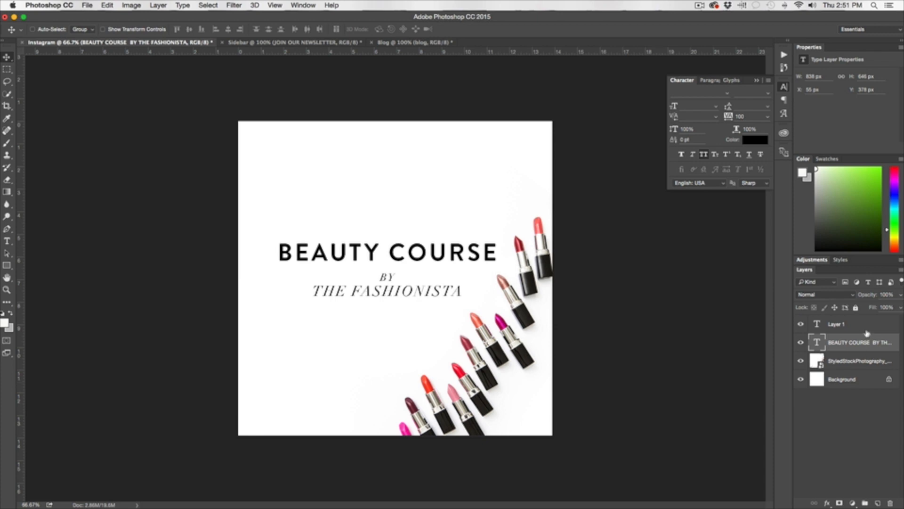
Shift the lipstick photo up and to the right.
left_click(866, 329)
left_click(864, 367)
left_click_drag(512, 313, 525, 308)
Align the title's horizontal centre with the Background layer.
left_click(867, 342)
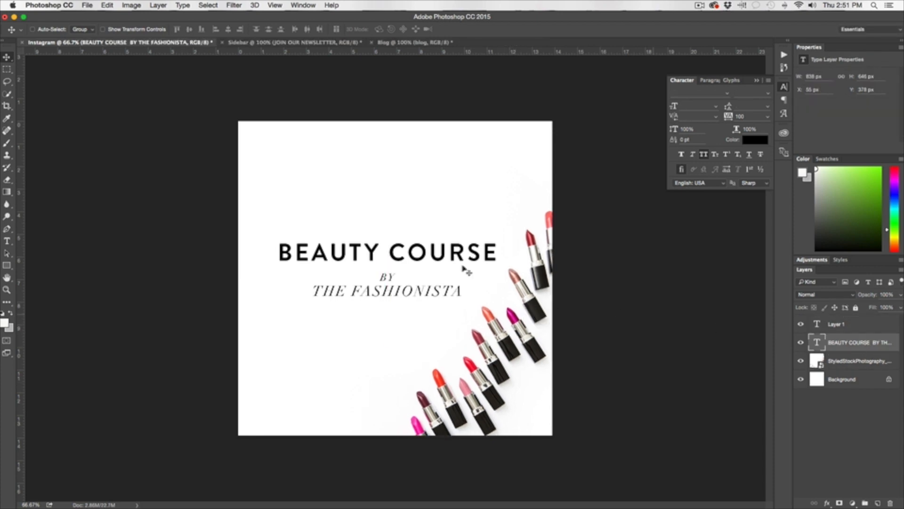
left_click_drag(400, 258, 407, 261)
left_click(857, 379, "super")
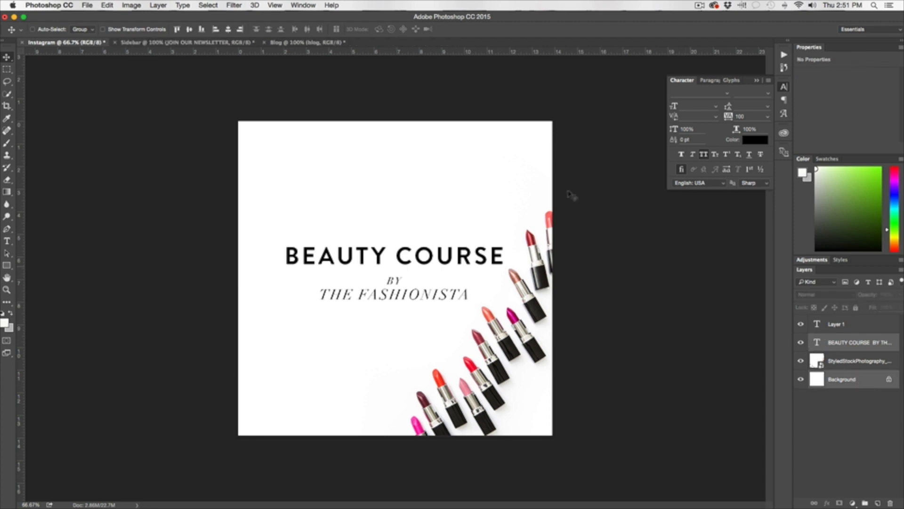
left_click(228, 30)
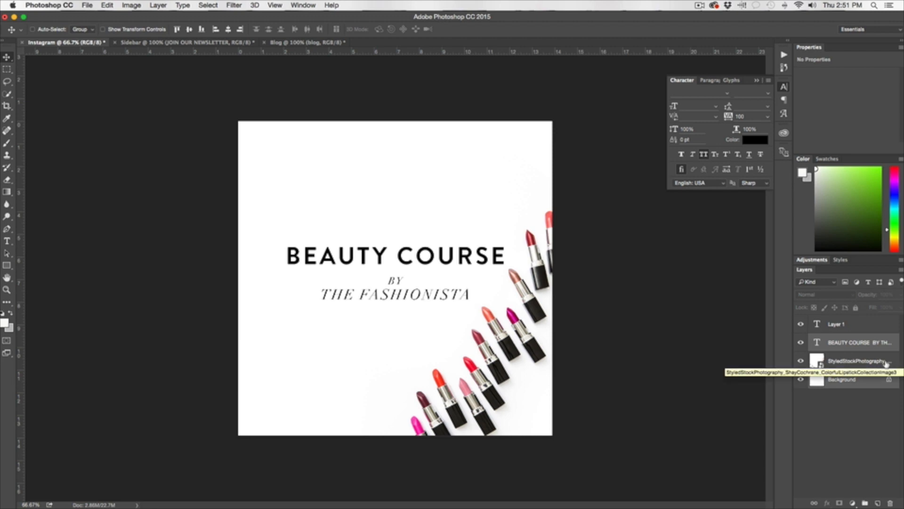
Switch between the Blog, Sidebar and Instagram documents to compare them, ending on the Blog header.
left_click(287, 42)
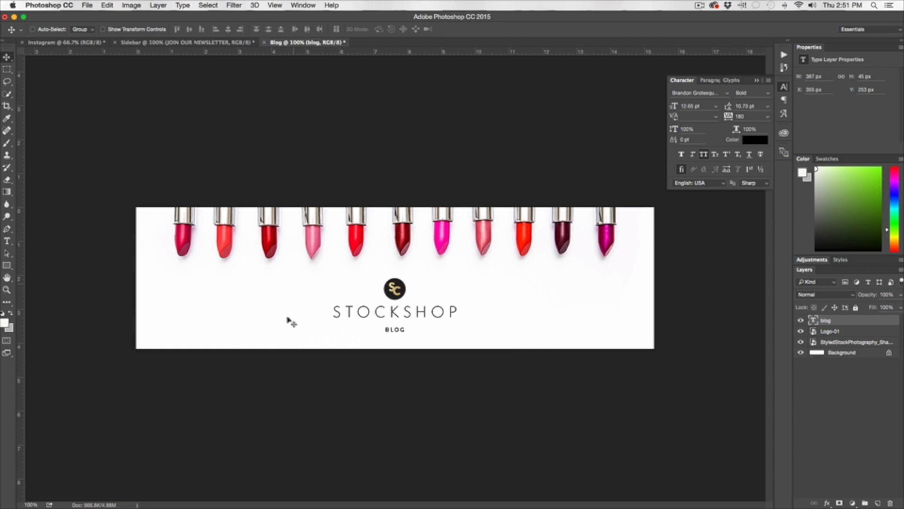
left_click(198, 41)
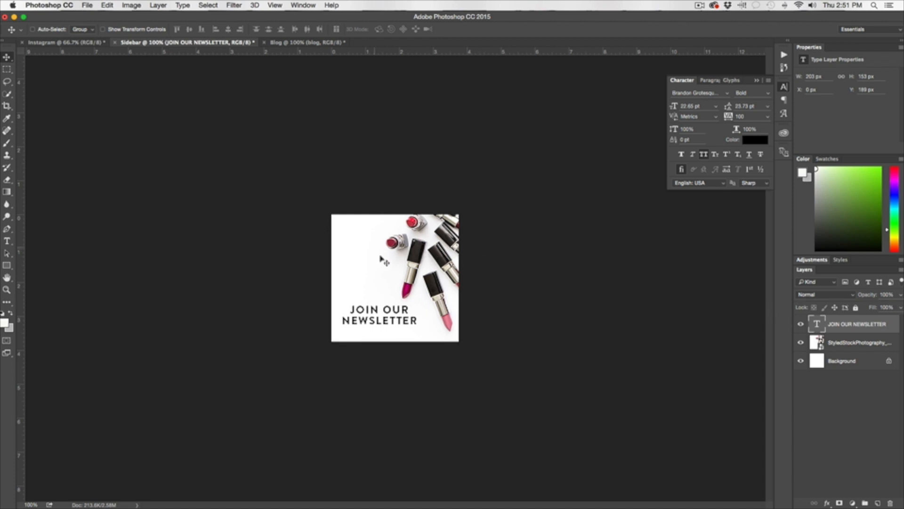
left_click(92, 45)
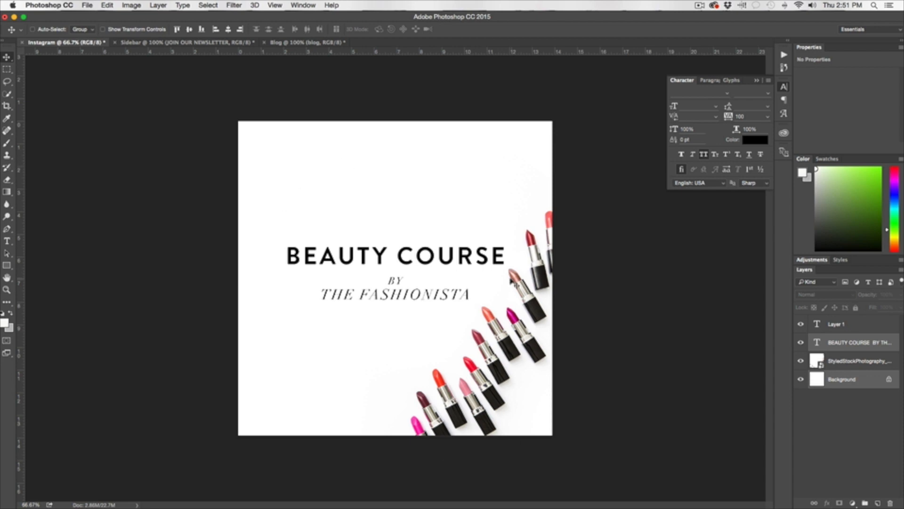
left_click(306, 42)
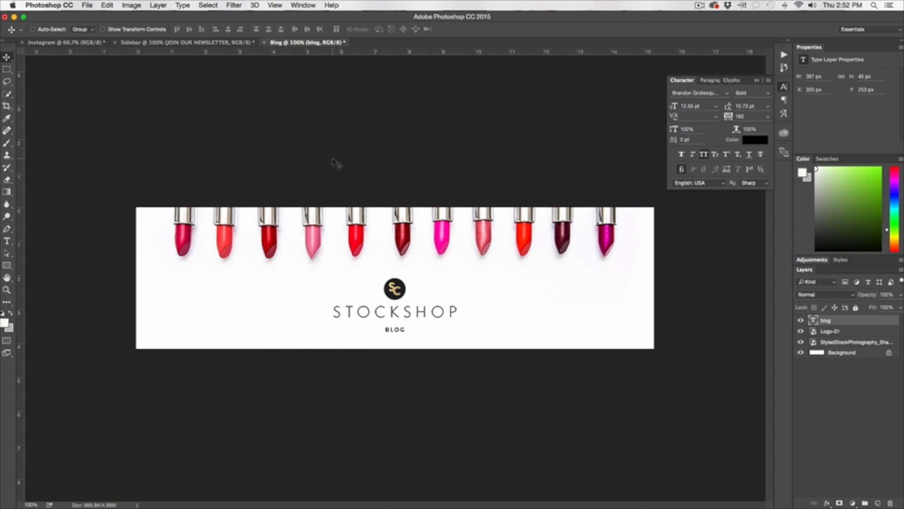
left_click(71, 42)
left_click(145, 43)
left_click(287, 42)
Open Save for Web for the header and compare JPEG quality settings, ending at maximum.
key("super+alt+shift+s")
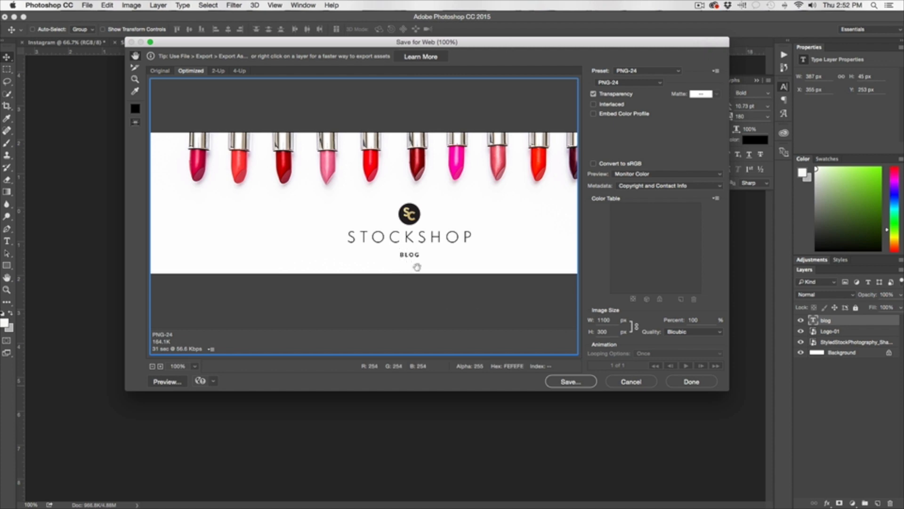
left_click(637, 82)
left_click(608, 67)
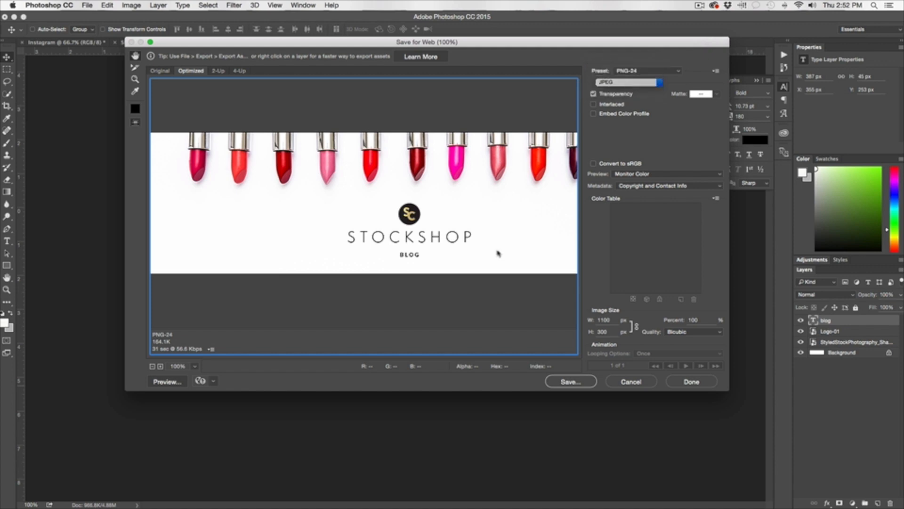
left_click(622, 82)
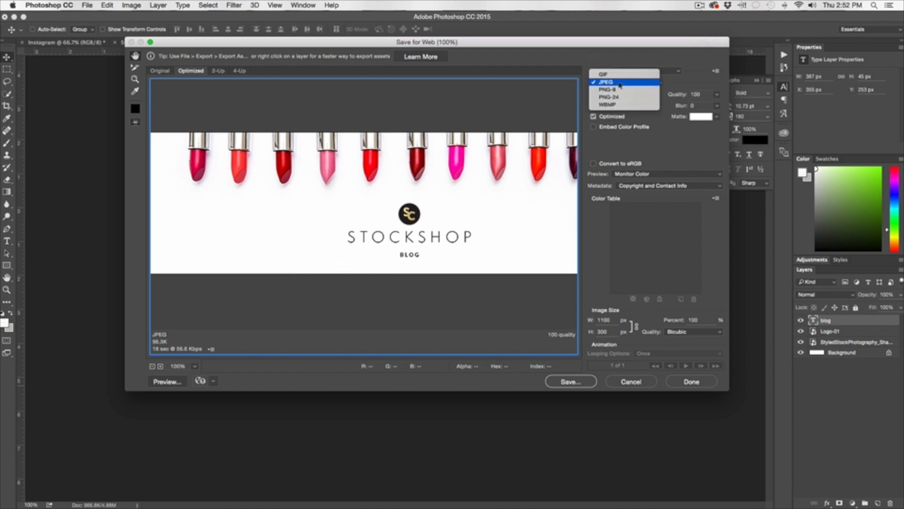
left_click(607, 82)
left_click(717, 94)
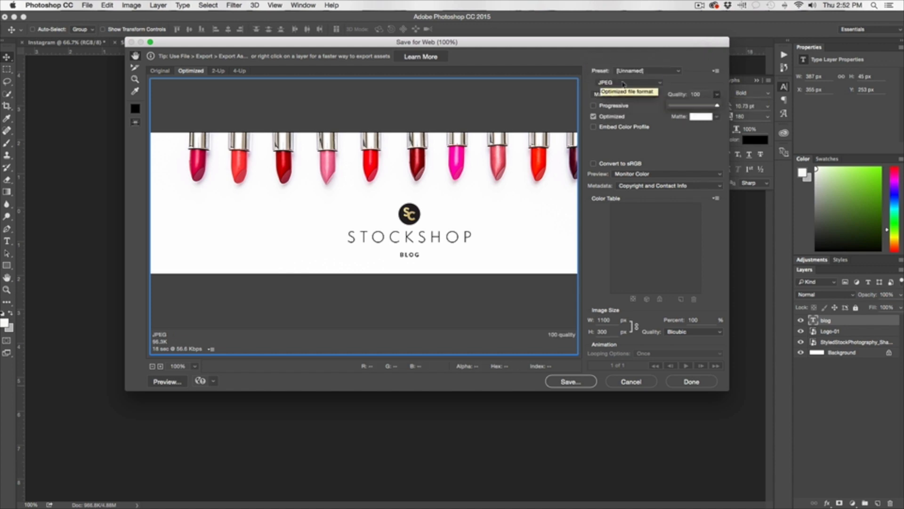
left_click_drag(717, 105, 669, 107)
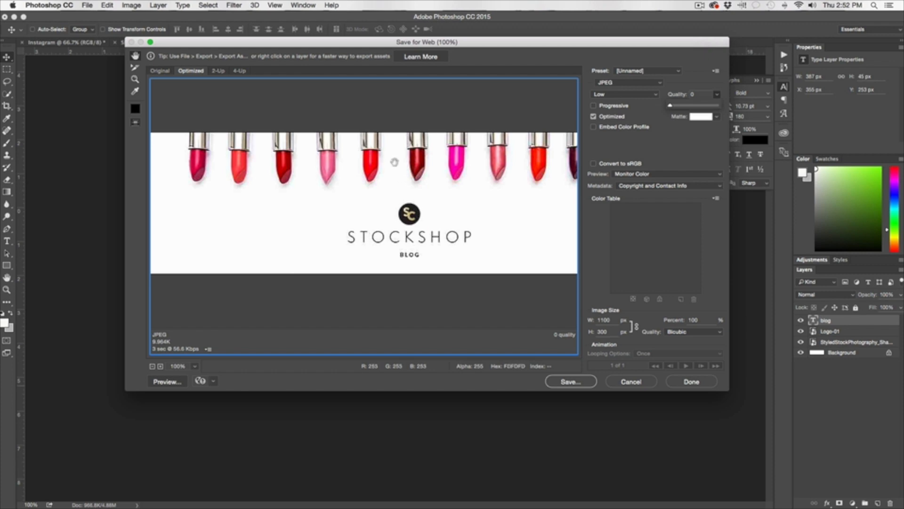
left_click_drag(670, 106, 718, 106)
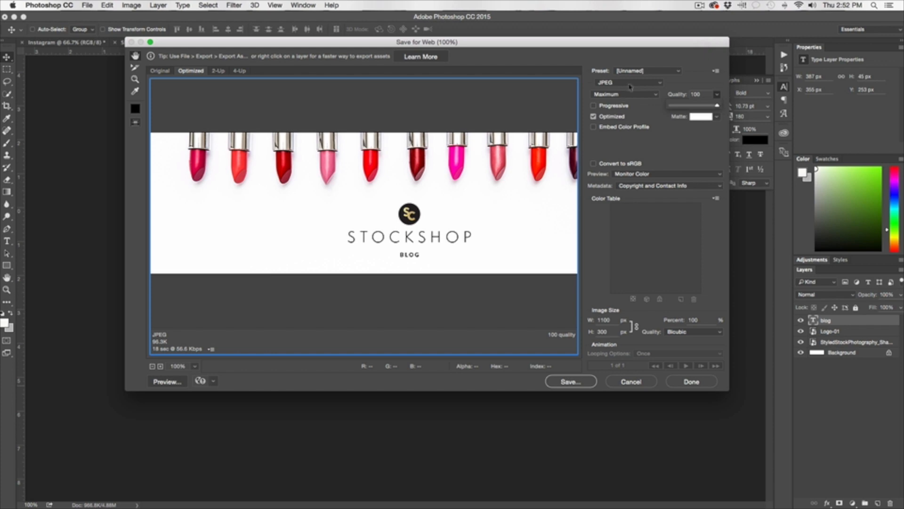
Export the header as PNG-24 named Blog.png and close the Character panel.
left_click(630, 86)
left_click(630, 101)
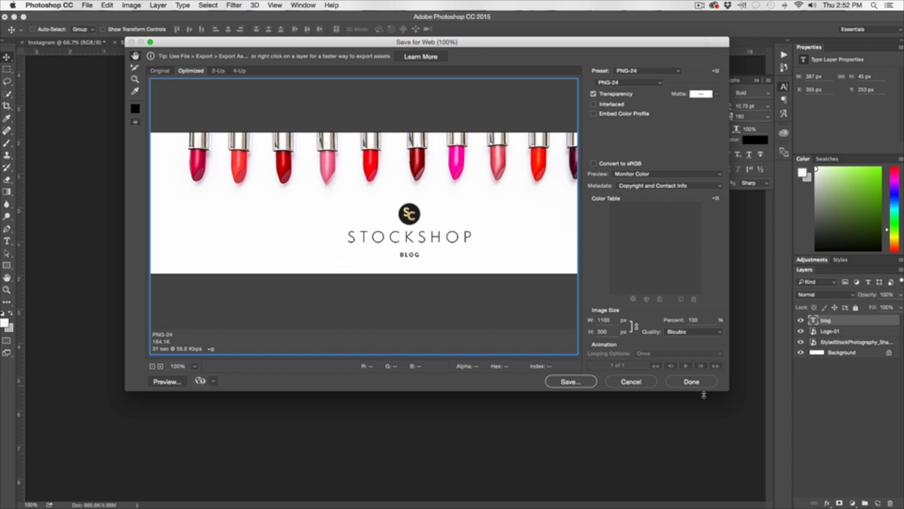
left_click(571, 382)
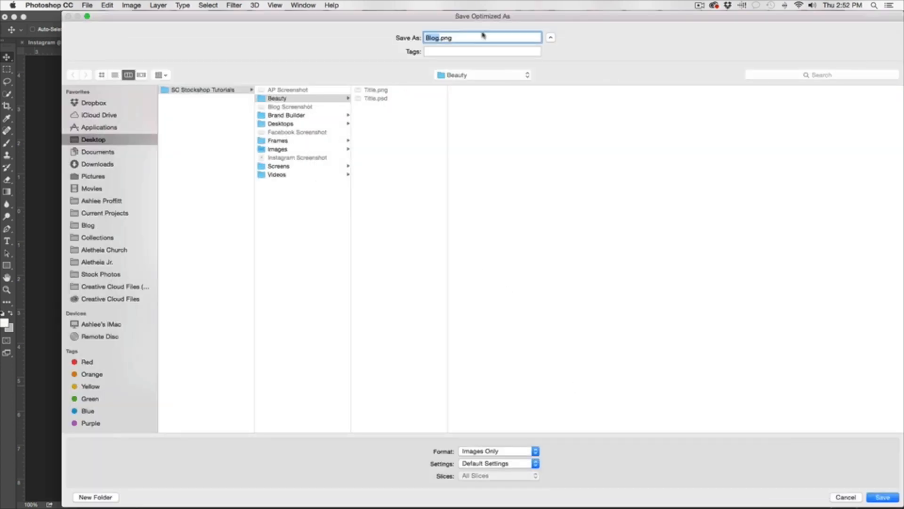
left_click(882, 497)
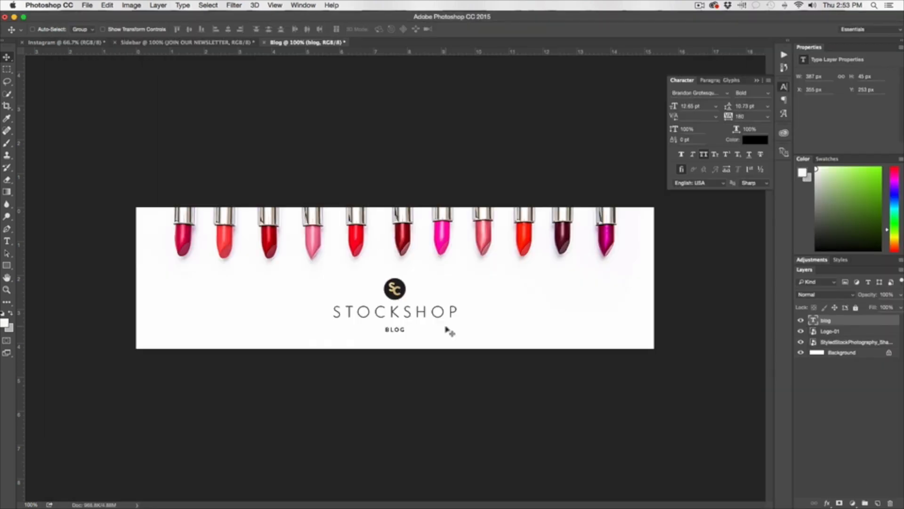
left_click(758, 81)
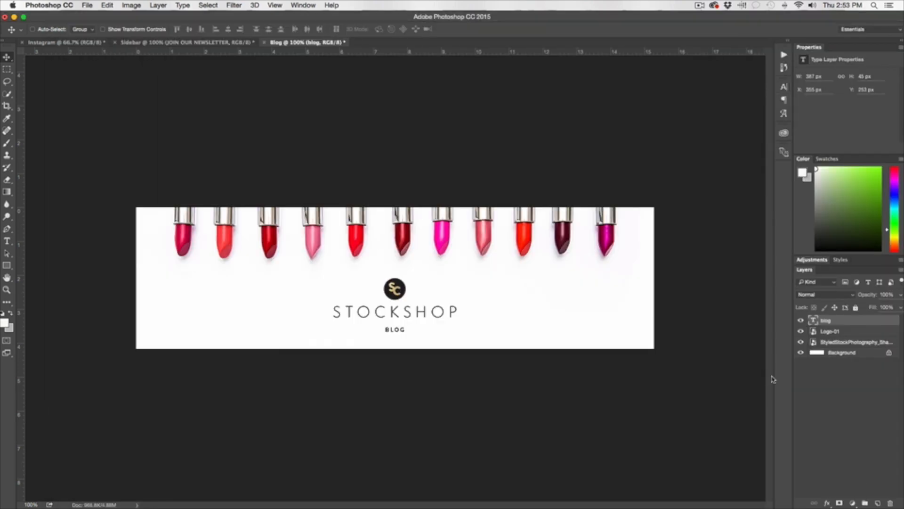